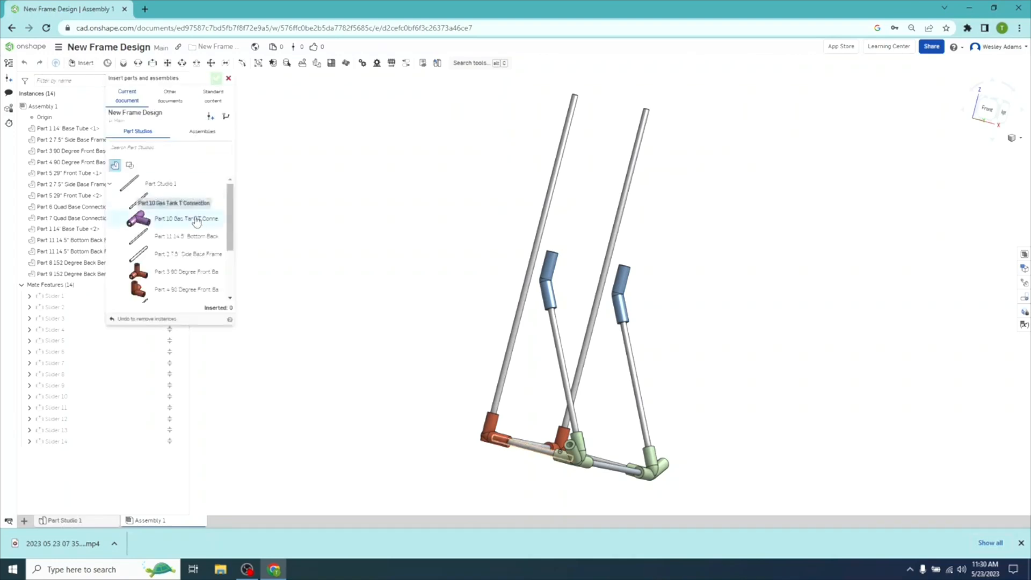
# Insert one Part 10 Gas Tank T Connection into the assembly and place it beside the frame.
pyautogui.click(196, 222)
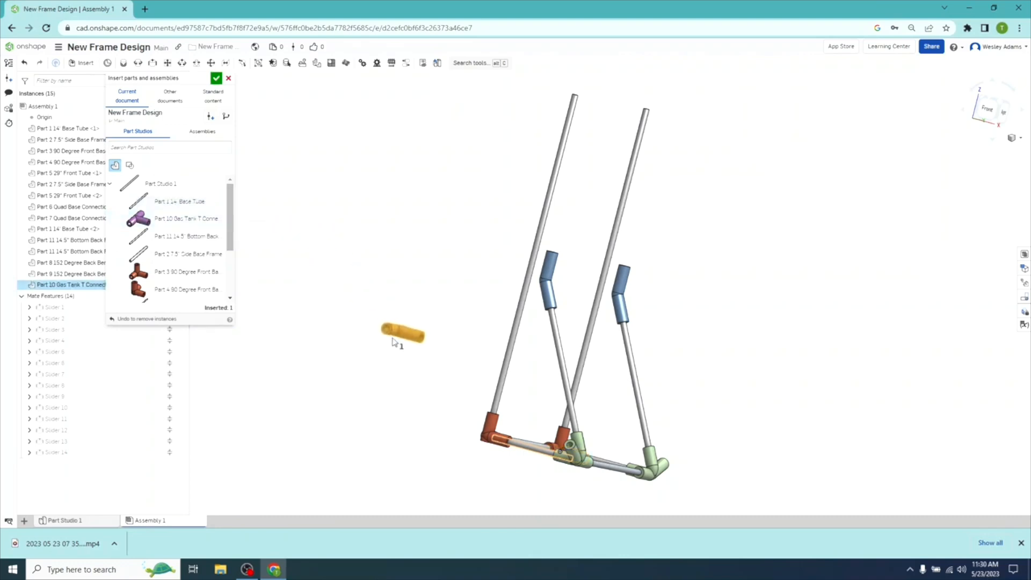
pyautogui.click(418, 372)
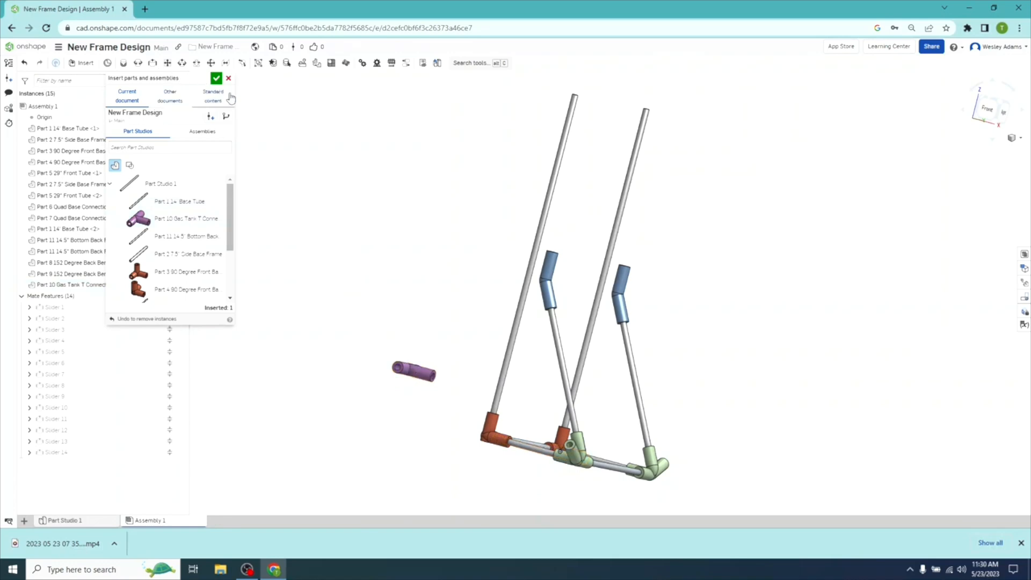
pyautogui.moveTo(327, 192); pyautogui.dragTo(278, 208, button='right')
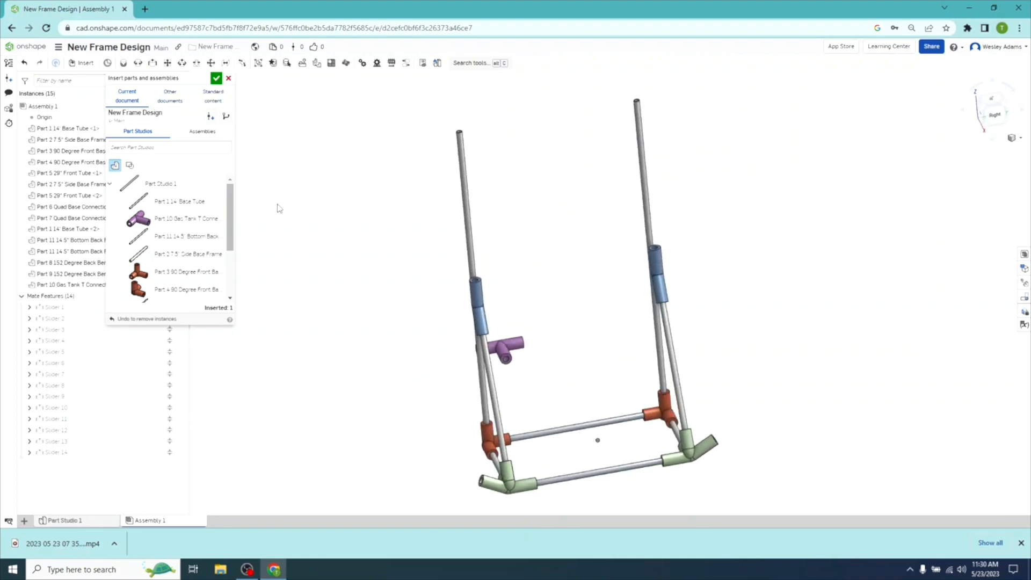
pyautogui.click(216, 79)
# Rotate the gas tank T connection 90 degrees so that its straight run stands vertical.
pyautogui.click(990, 101)
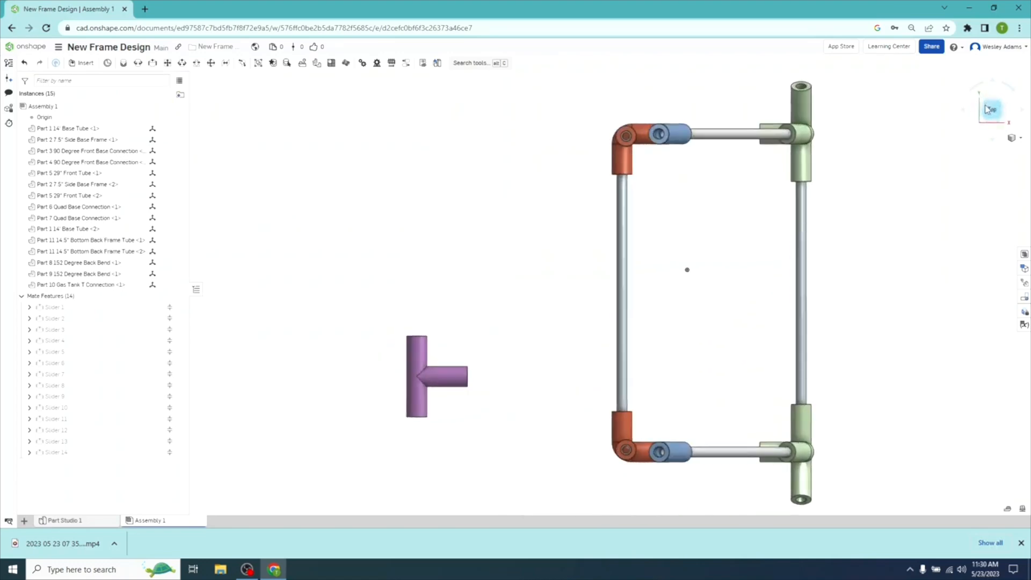
pyautogui.click(985, 122)
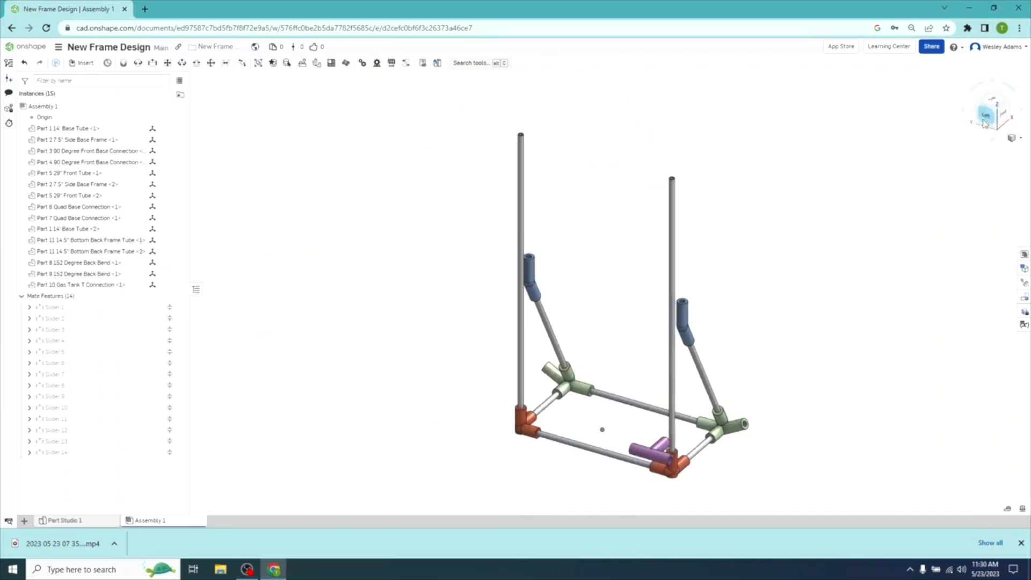
pyautogui.click(985, 122)
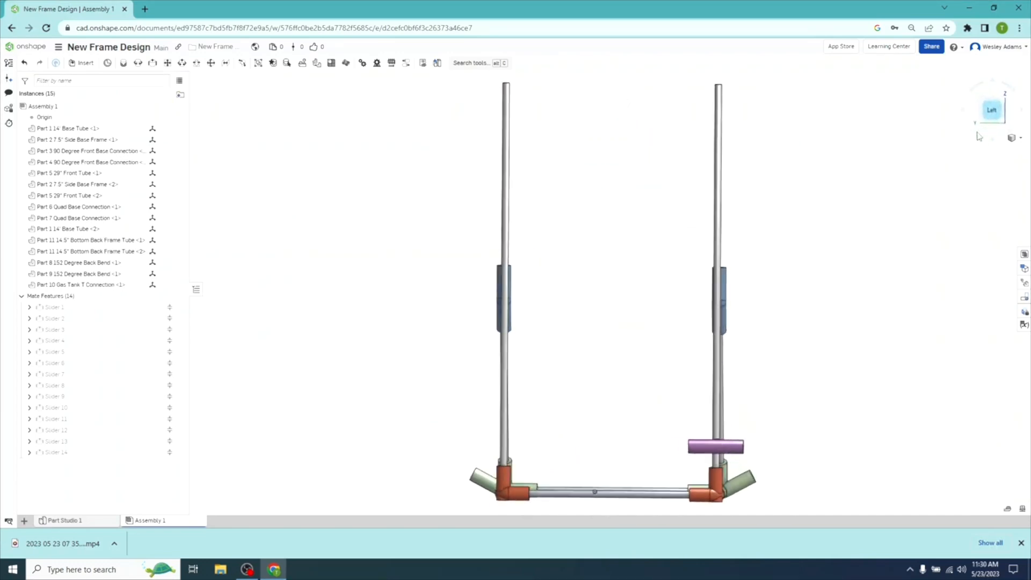
pyautogui.click(717, 450)
pyautogui.moveTo(675, 448); pyautogui.dragTo(718, 435)
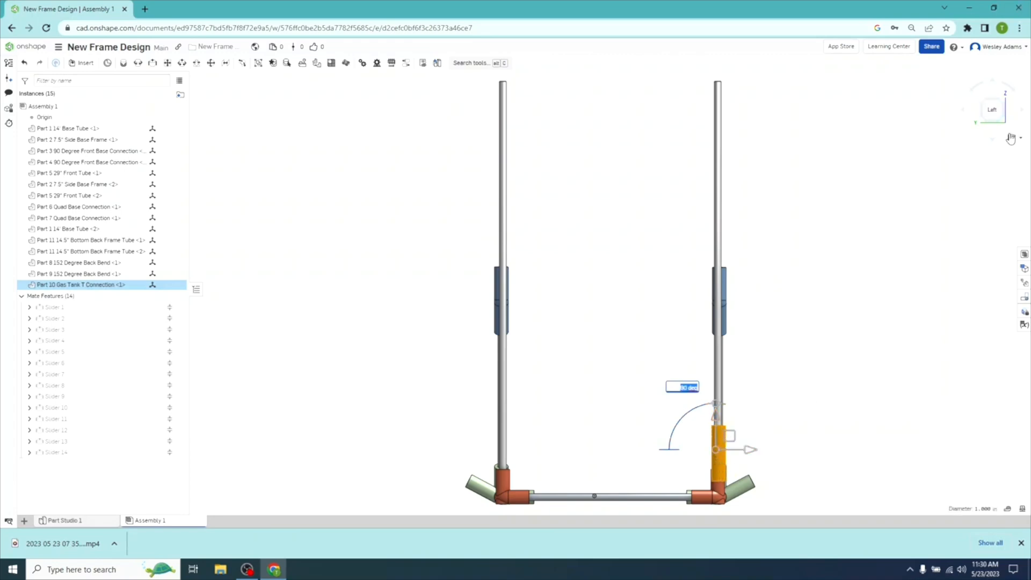
# Move the upright T connection above the open upper end of the nearest 29" front tube.
pyautogui.click(1006, 105)
pyautogui.click(1005, 120)
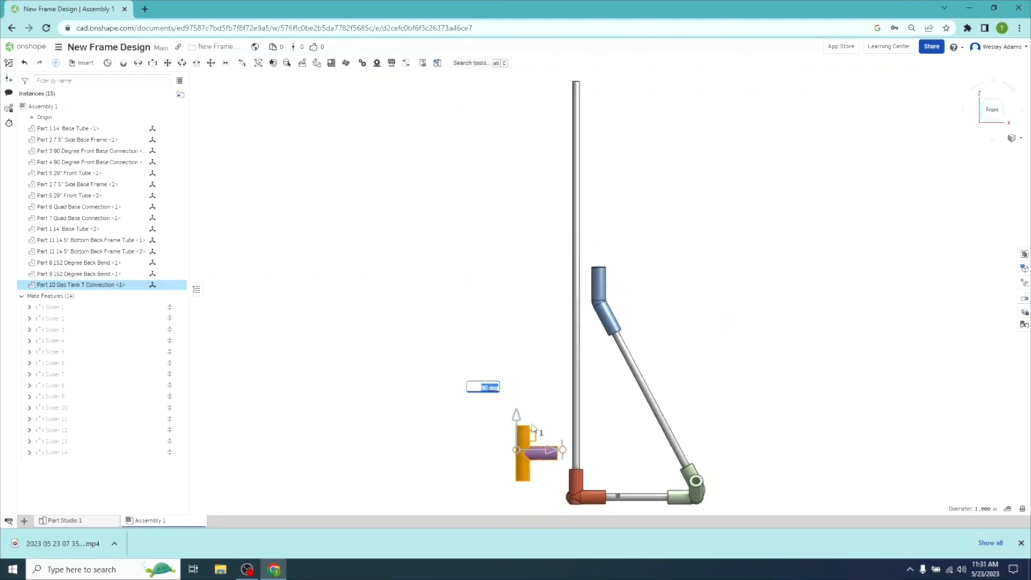
pyautogui.moveTo(517, 414); pyautogui.dragTo(582, 27)
pyautogui.scroll(2, 774, 161)
pyautogui.moveTo(773, 160); pyautogui.dragTo(729, 436, button='middle')
pyautogui.hotkey('shift', '7')
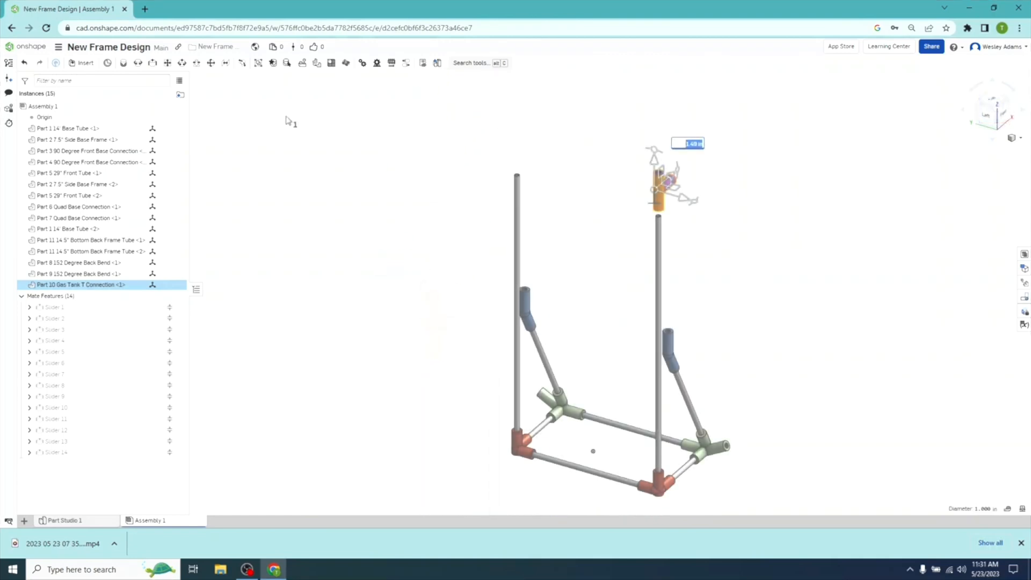
pyautogui.click(154, 65)
pyautogui.moveTo(331, 229); pyautogui.dragTo(316, 183, button='right')
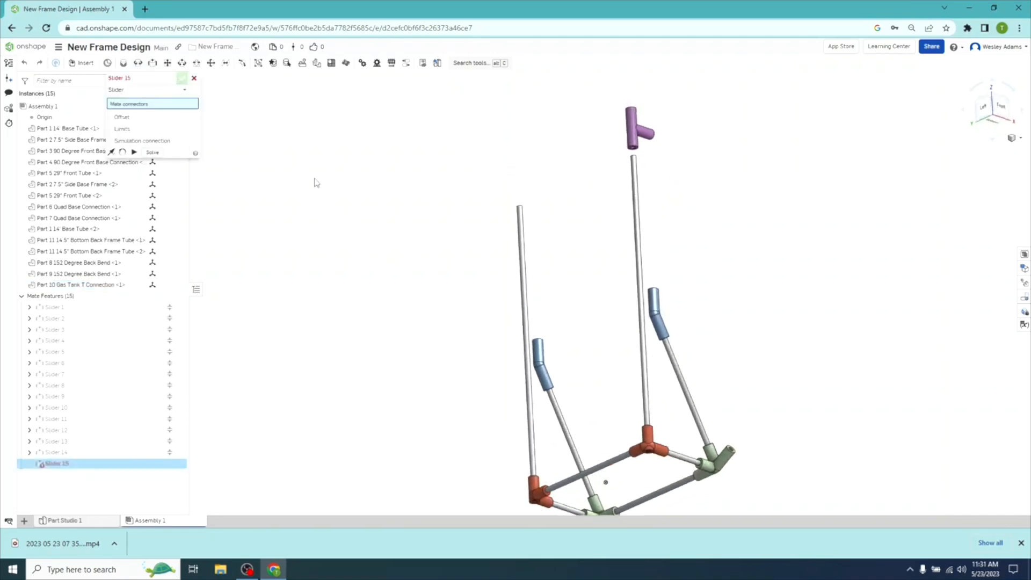
pyautogui.click(634, 149)
pyautogui.moveTo(386, 166); pyautogui.dragTo(397, 217, button='right')
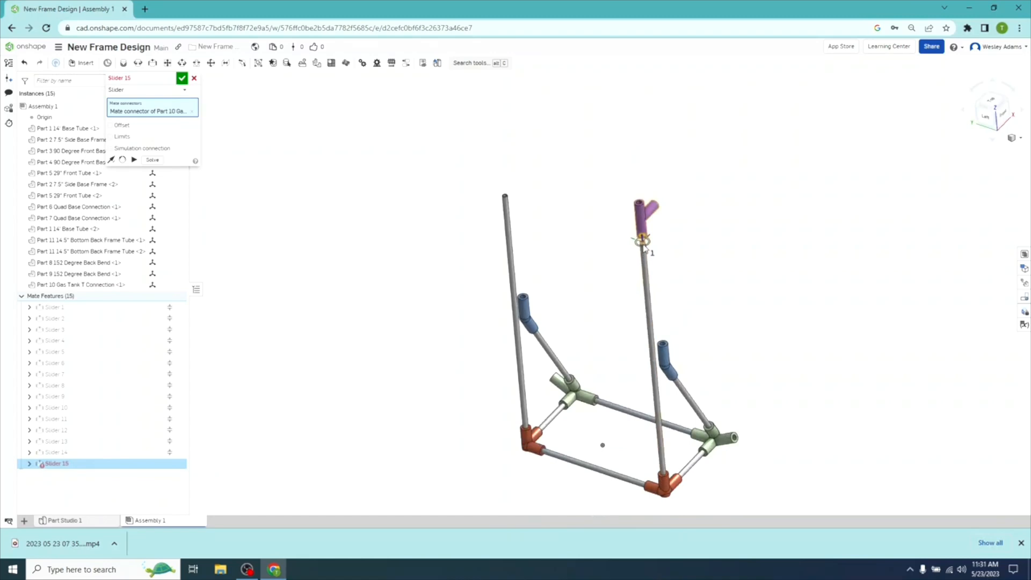
pyautogui.click(643, 243)
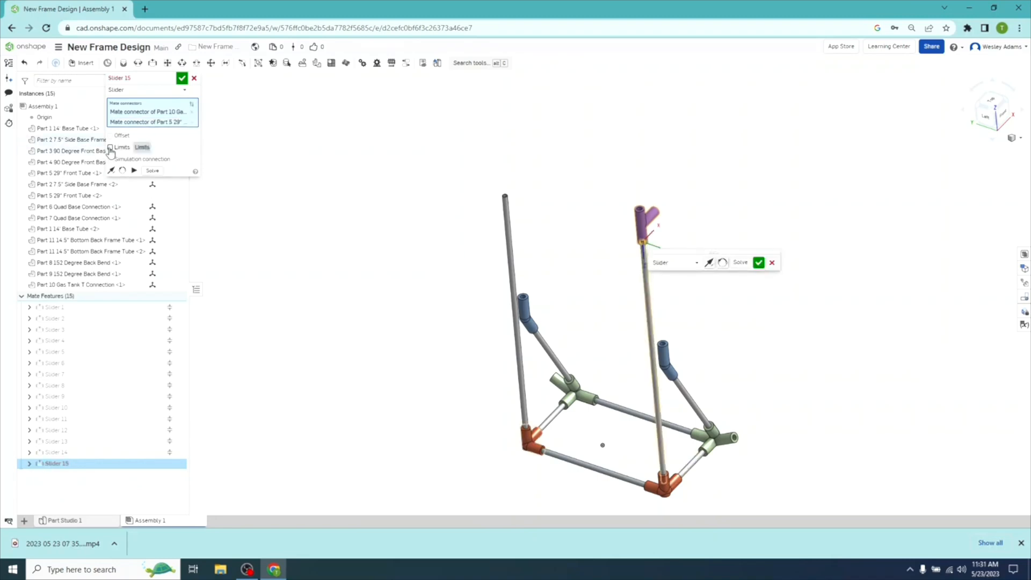
pyautogui.click(110, 148)
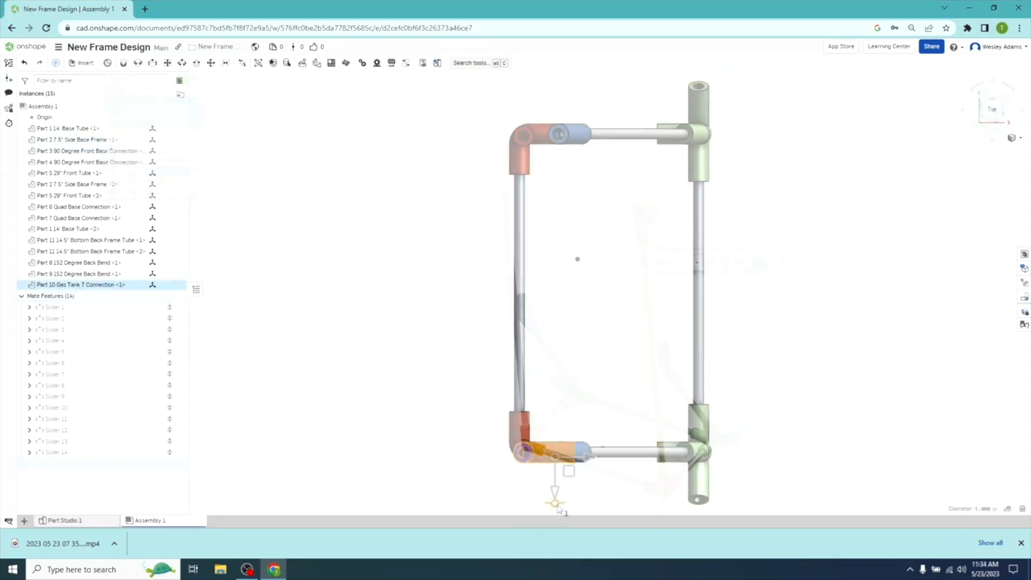
# Turn the T connection so its branch points toward the other front tube, and align its run over the near front tube.
pyautogui.moveTo(554, 502); pyautogui.dragTo(588, 457)
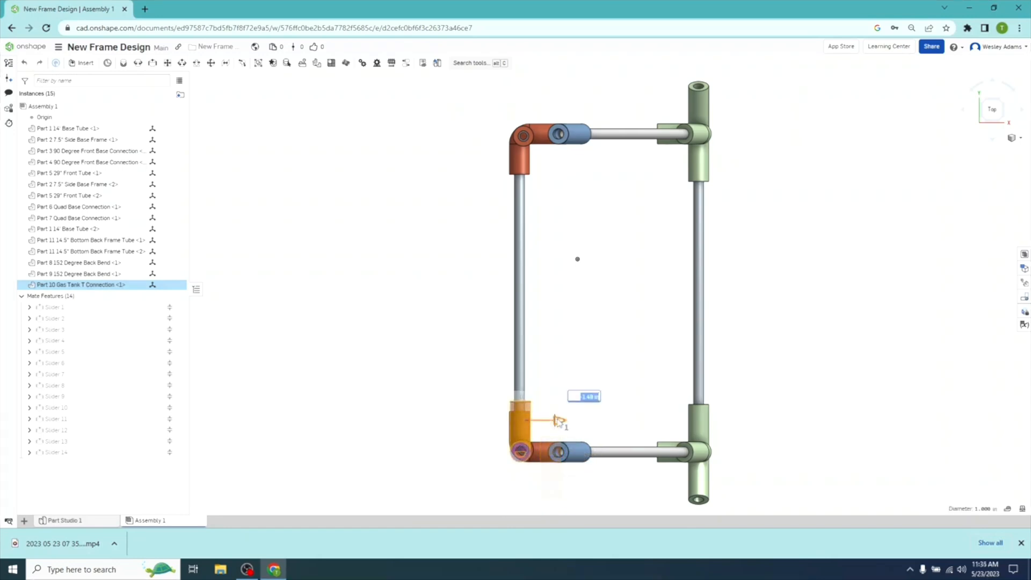
pyautogui.moveTo(558, 419); pyautogui.dragTo(557, 421)
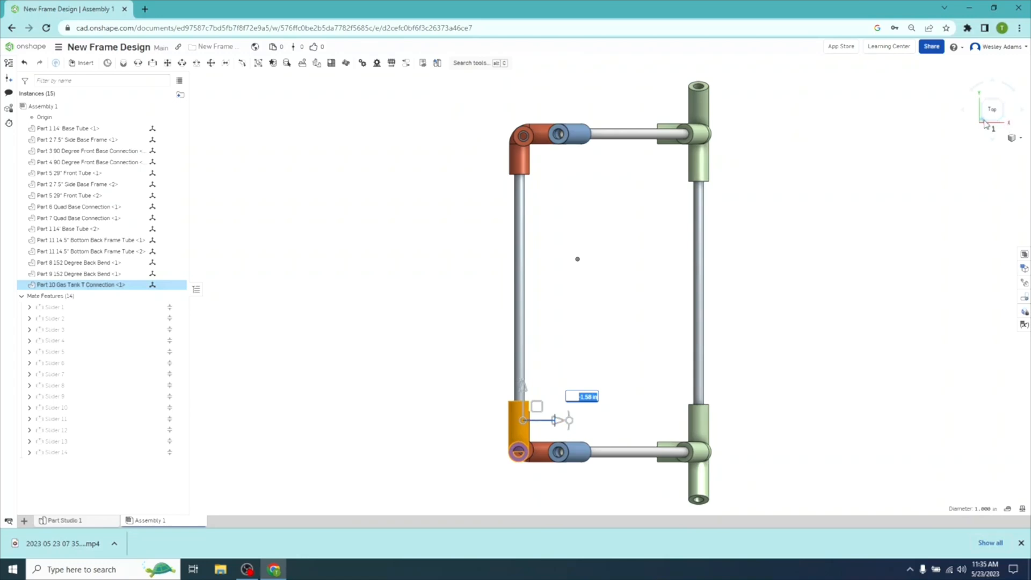
# Create a slider mate between the T connection's lower opening and the top of the front tube, and animate its travel.
pyautogui.click(987, 125)
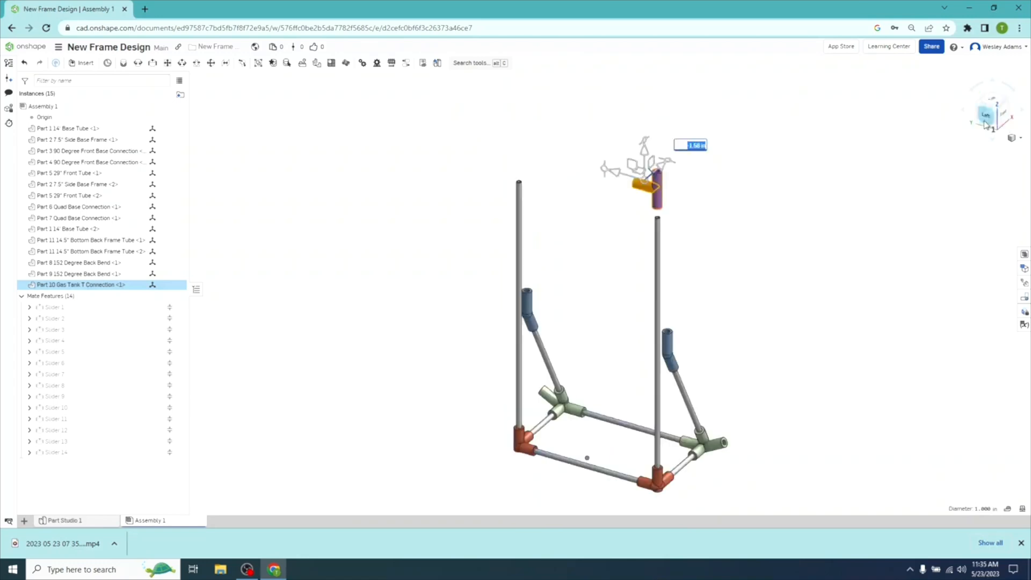
pyautogui.click(986, 123)
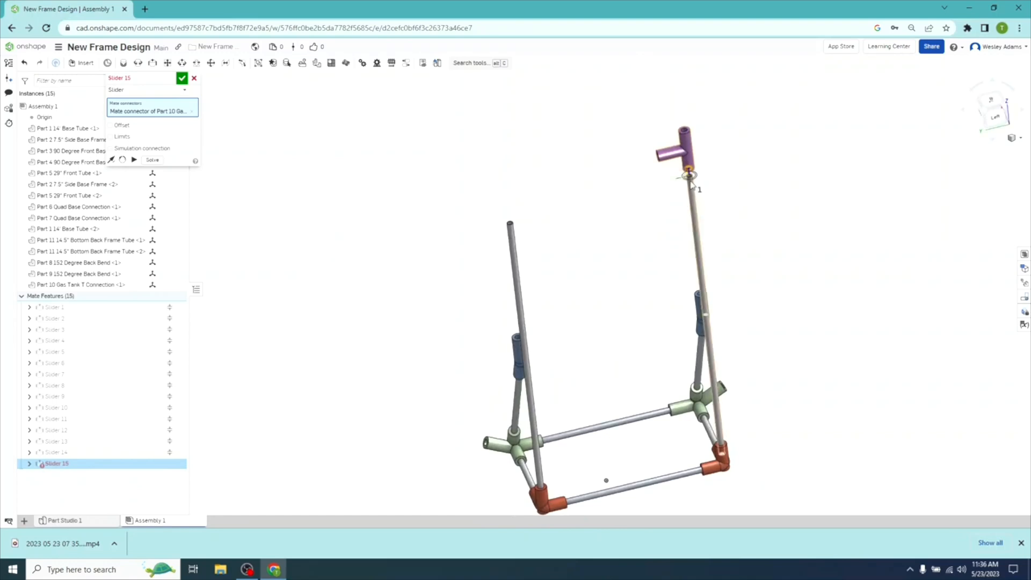
pyautogui.click(689, 181)
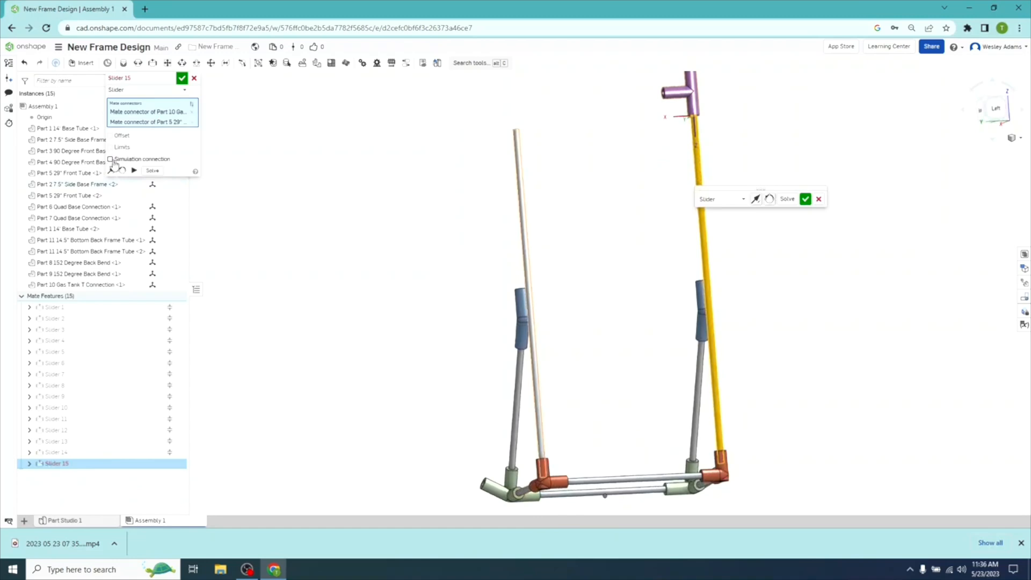
pyautogui.click(134, 171)
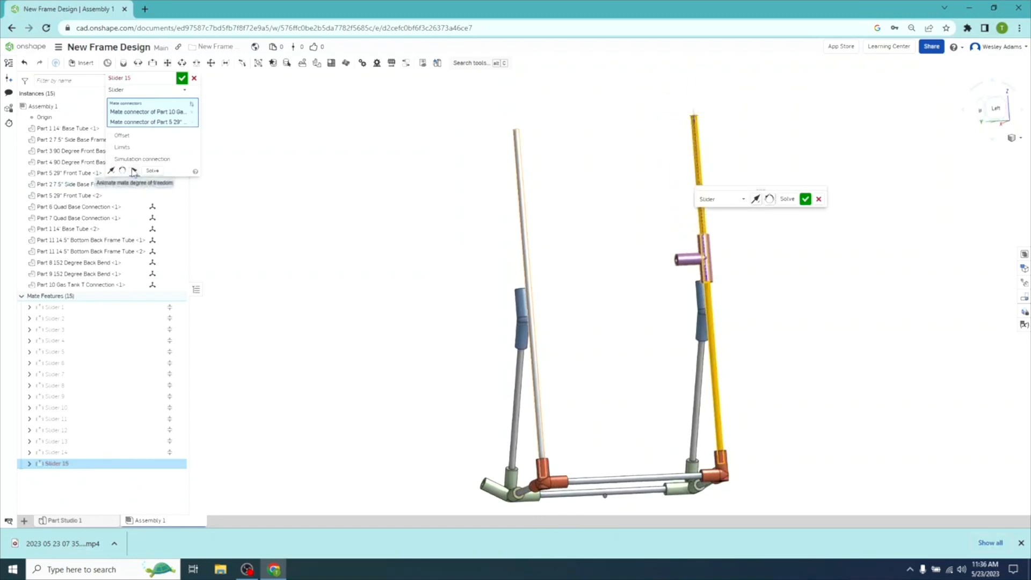
# Enable limits on the slider mate with a maximum of 28 in, animate the travel, and accept the mate.
pyautogui.click(111, 147)
pyautogui.click(166, 171)
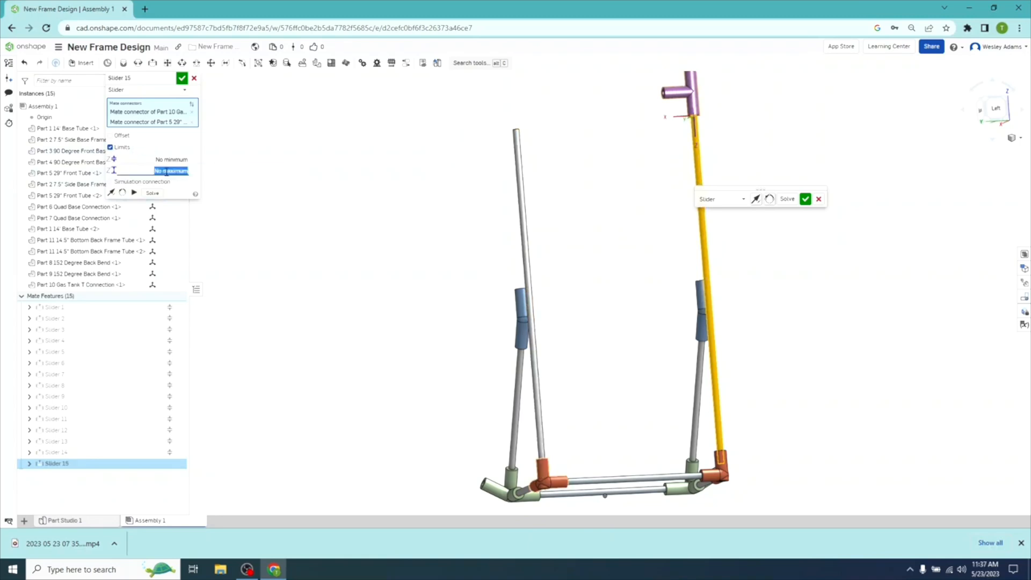
pyautogui.write('1')
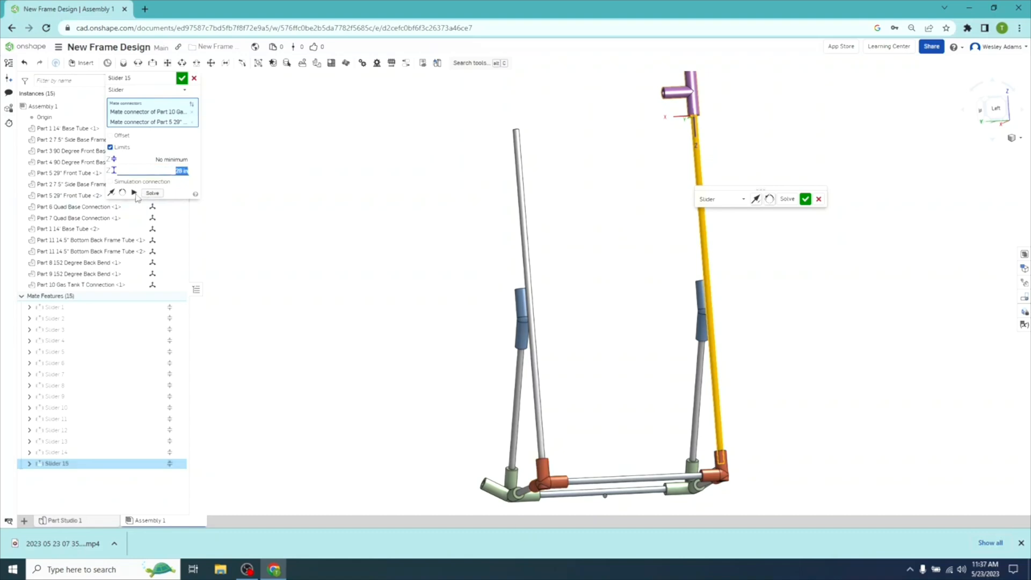
pyautogui.click(134, 194)
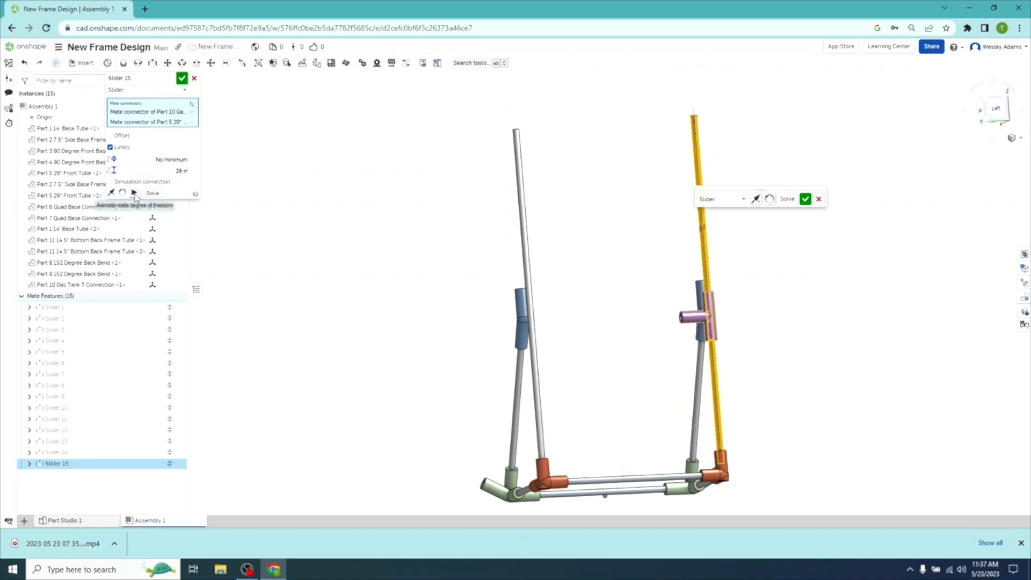
pyautogui.click(182, 80)
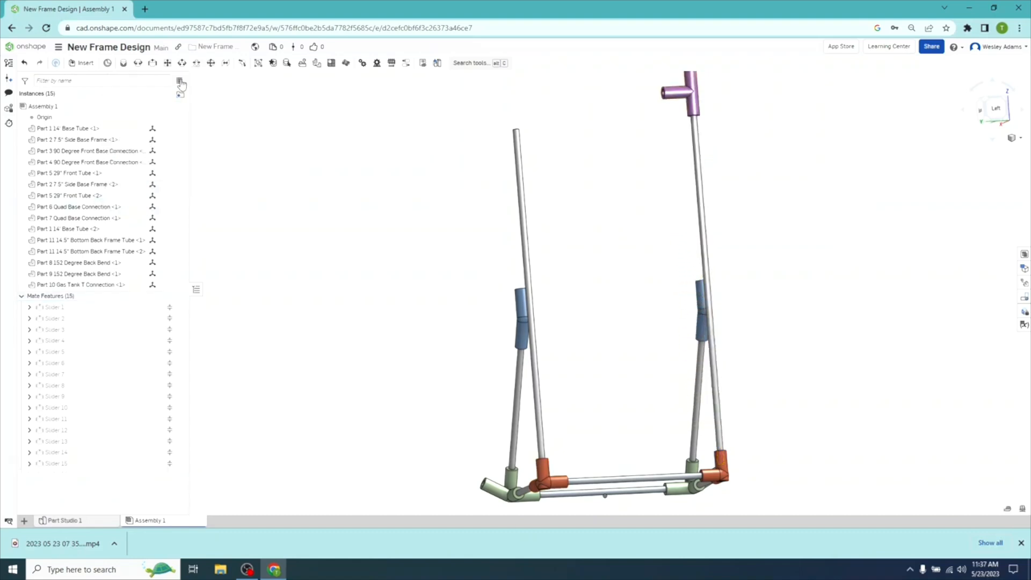
# Move the T connection down the front tube by entering a vertical offset of -28 in.
pyautogui.click(993, 113)
pyautogui.click(707, 126)
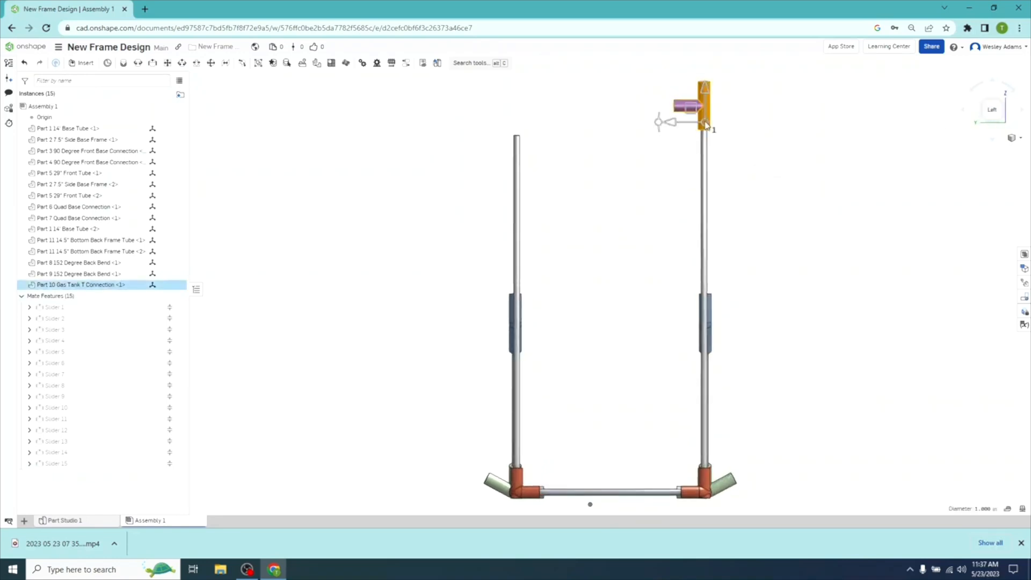
pyautogui.moveTo(707, 95); pyautogui.dragTo(716, 428)
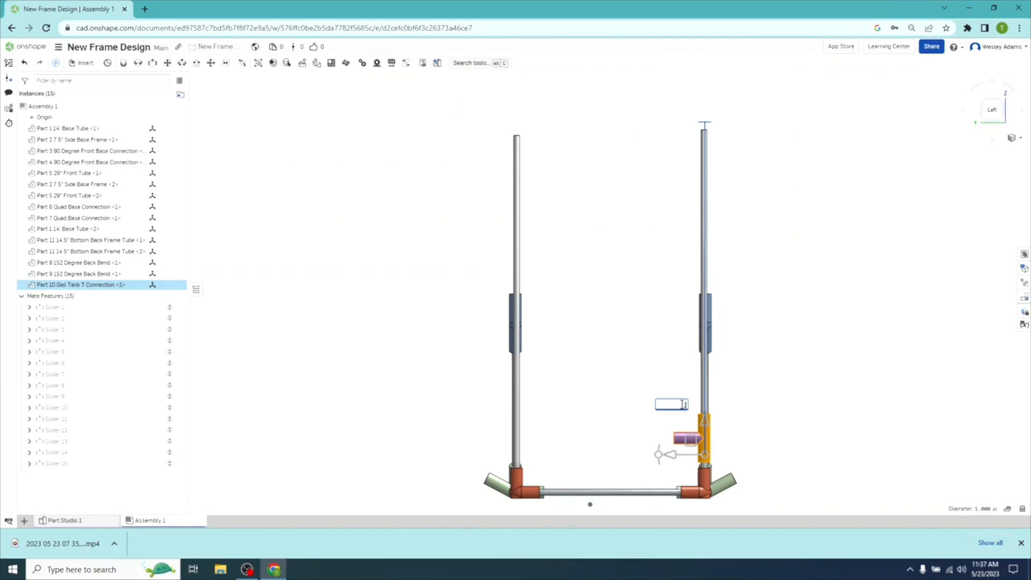
pyautogui.write('28')
pyautogui.press('Return')
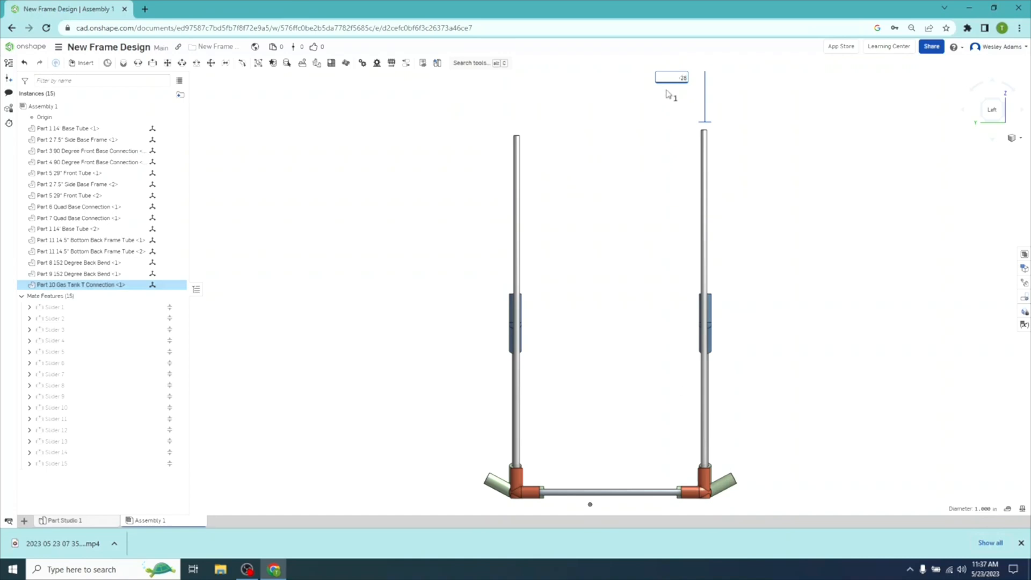
pyautogui.press('Return')
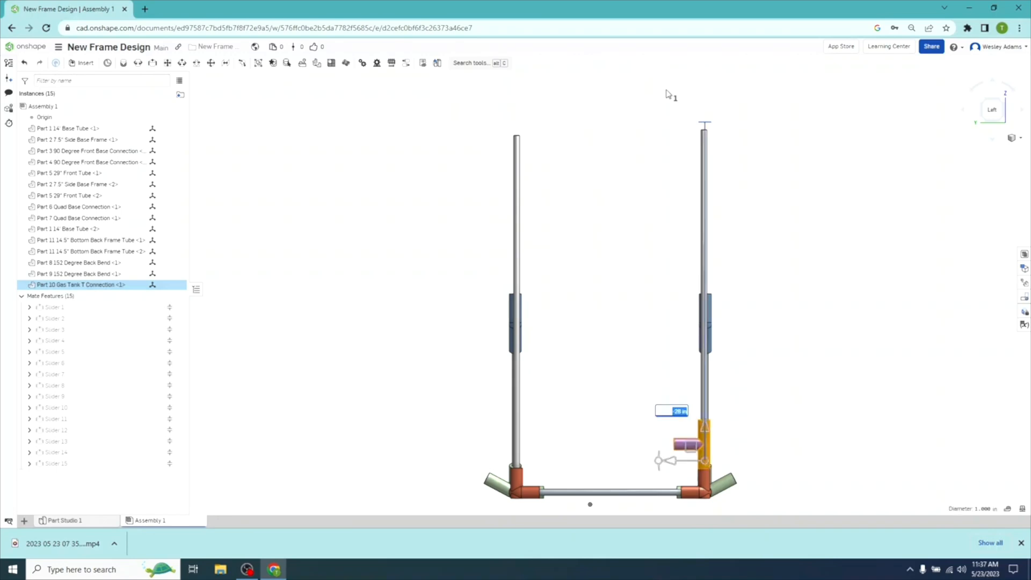
pyautogui.click(795, 329)
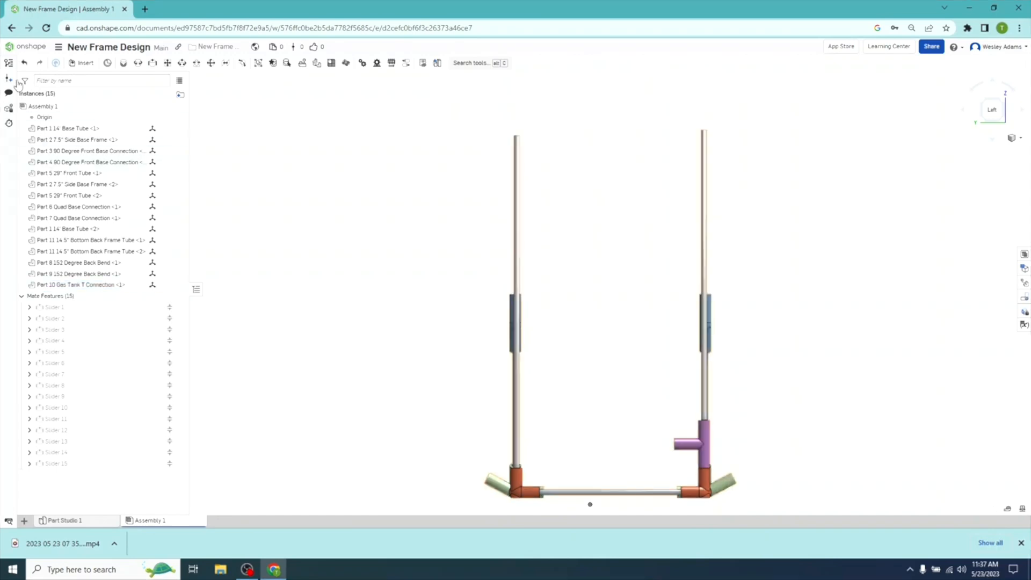
# Insert a second Part 10 Gas Tank T Connection above the same front tube and select it for repositioning.
pyautogui.click(81, 64)
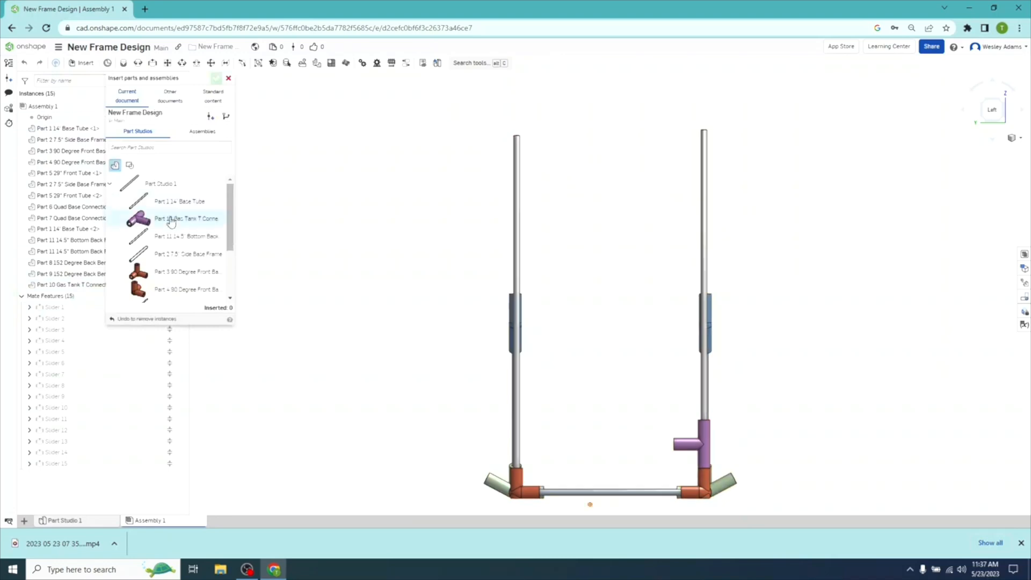
pyautogui.click(170, 221)
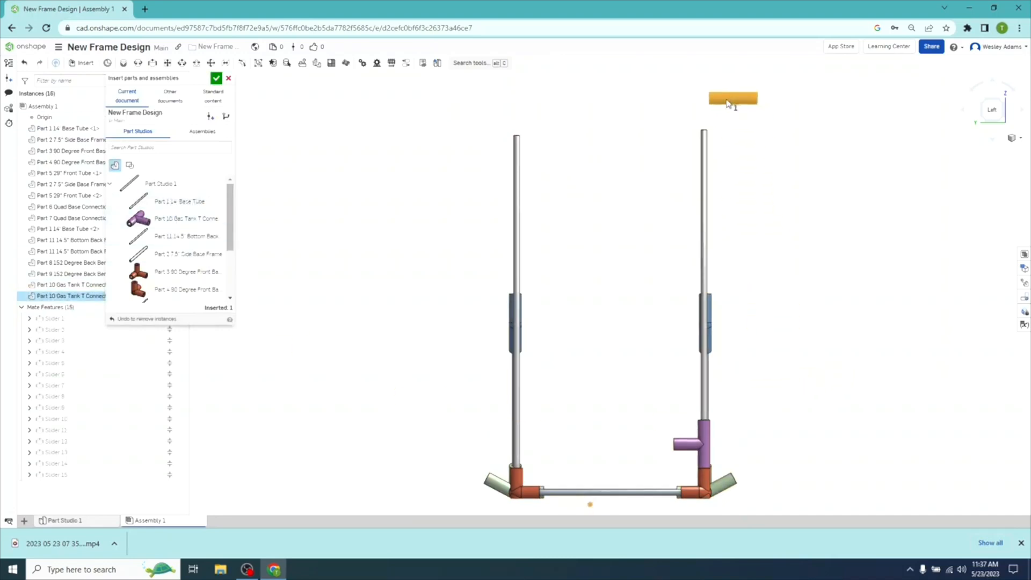
pyautogui.click(701, 101)
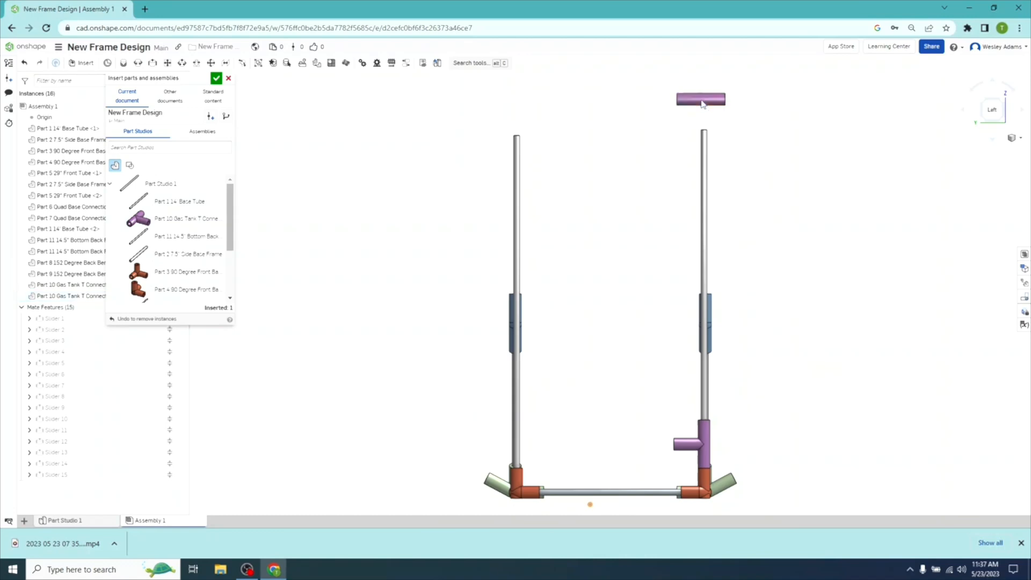
pyautogui.click(1000, 105)
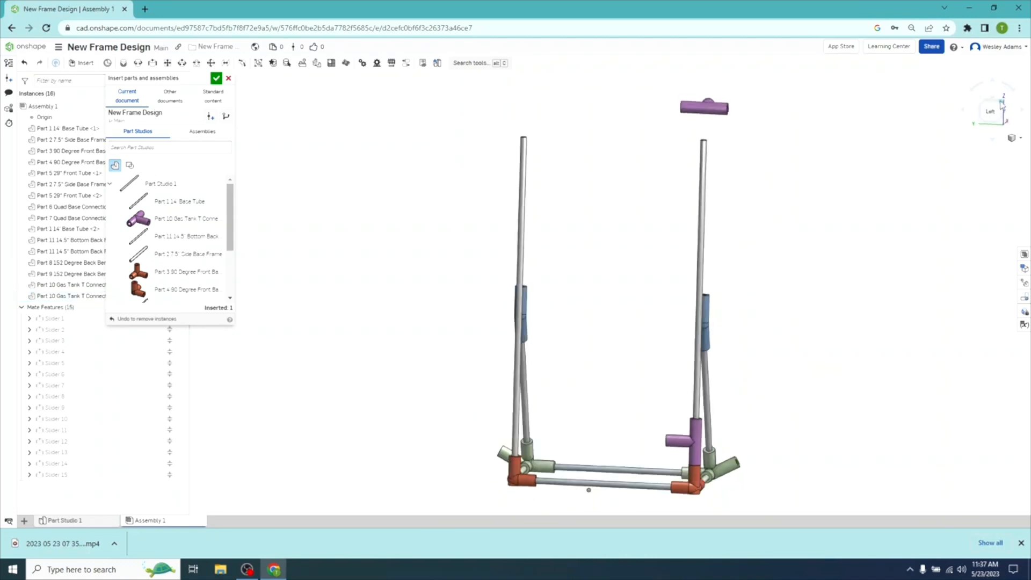
pyautogui.click(990, 105)
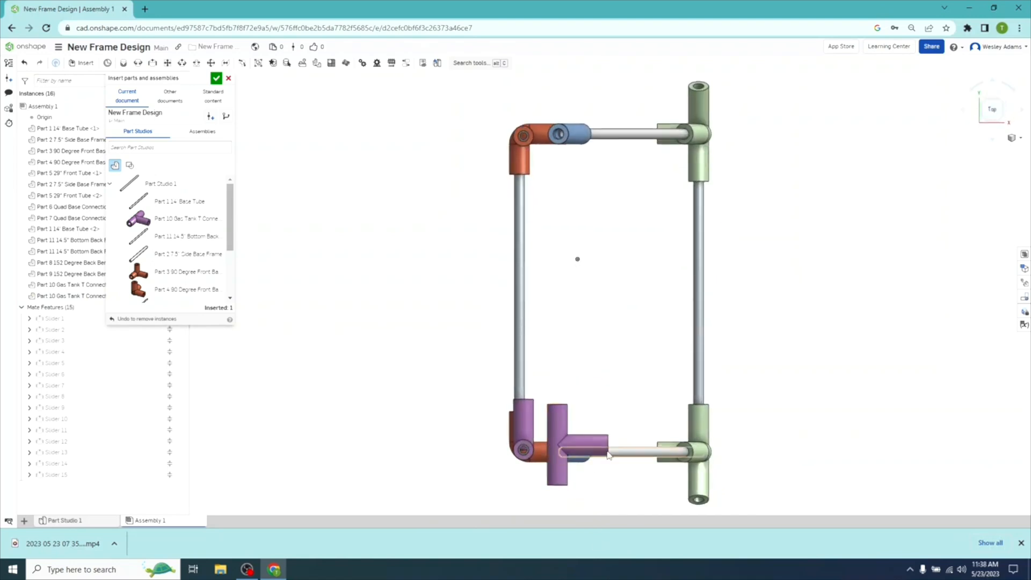
pyautogui.click(561, 436)
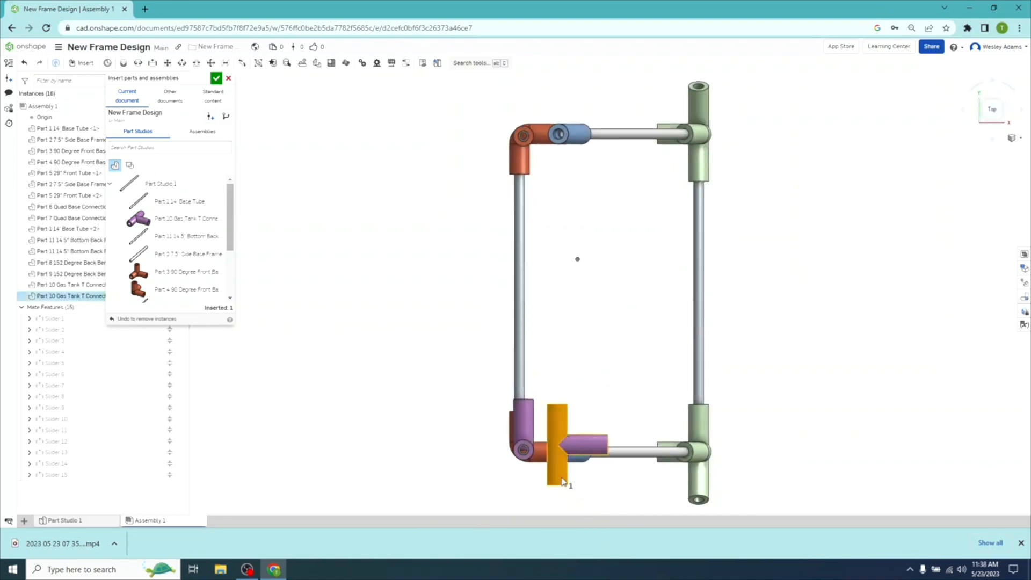
pyautogui.click(216, 79)
pyautogui.click(559, 433)
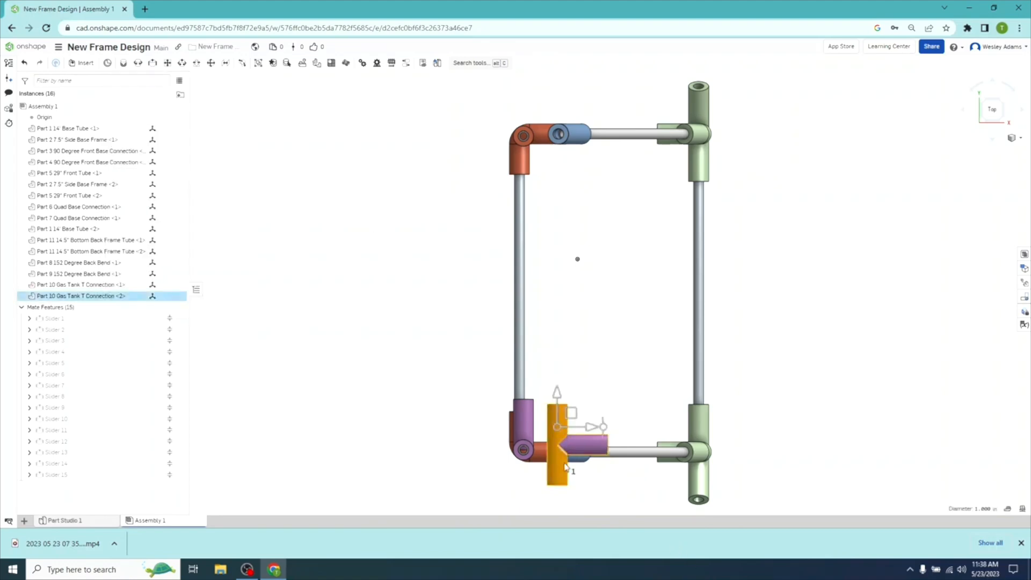
# Rotate the second T connection 90 degrees in plan and 90 degrees upright so its main sleeve stands parallel to the front tube.
pyautogui.moveTo(604, 425); pyautogui.dragTo(555, 414)
pyautogui.write('90')
pyautogui.press('Return')
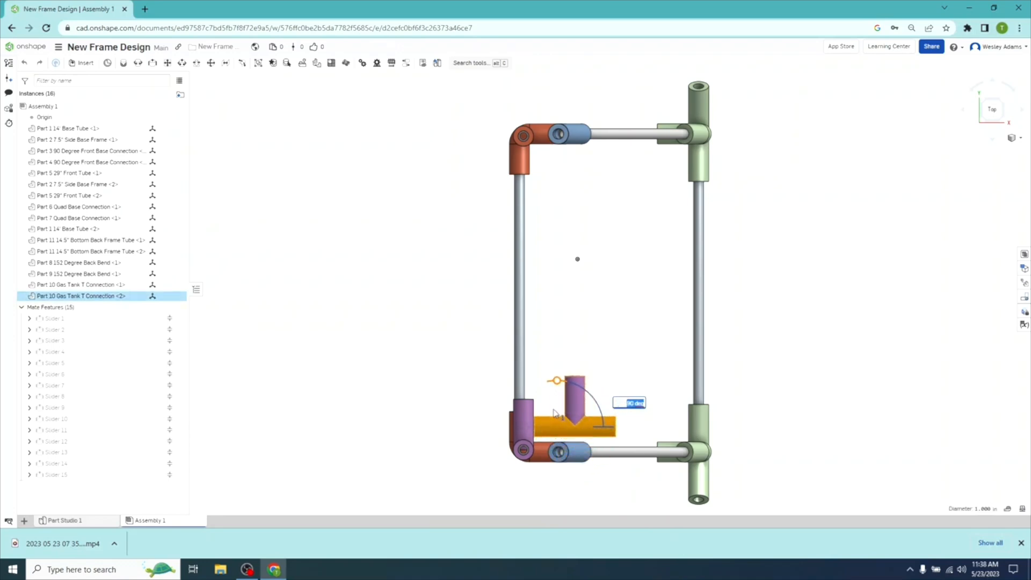
pyautogui.click(1001, 124)
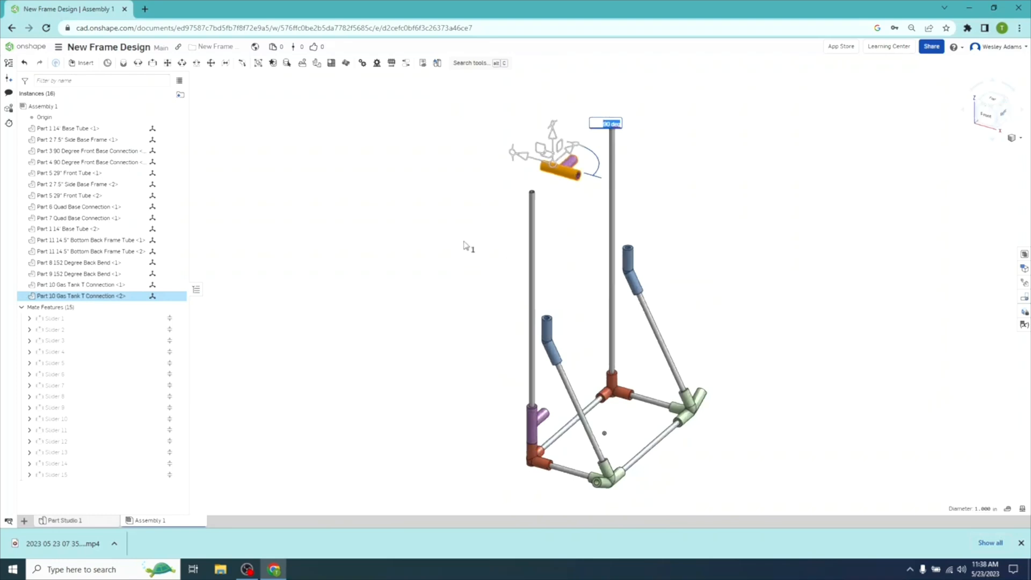
pyautogui.moveTo(515, 162); pyautogui.dragTo(561, 218)
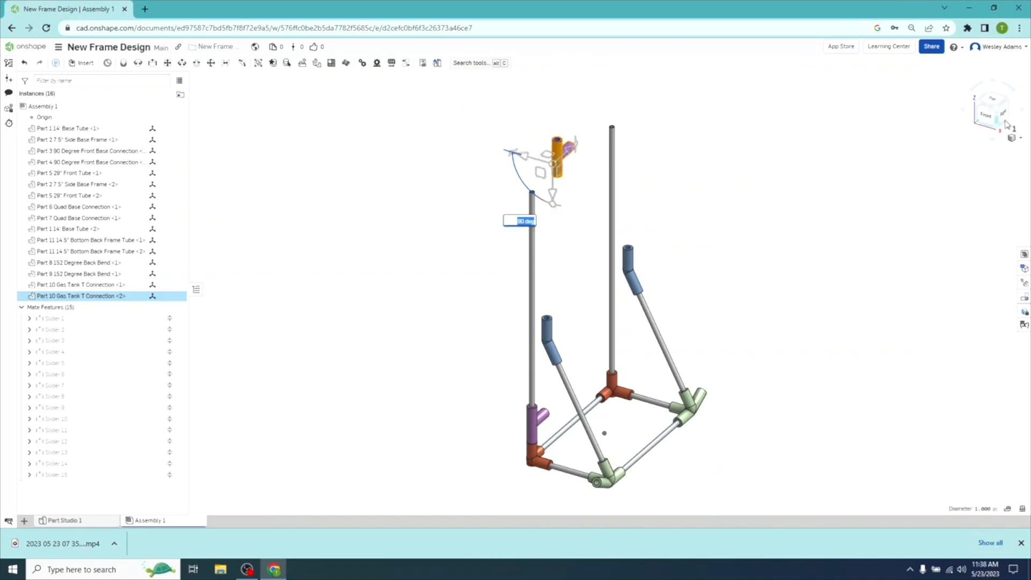
# Align the upright T connection directly above the front tube, with its branch over that of the T connection below.
pyautogui.click(993, 101)
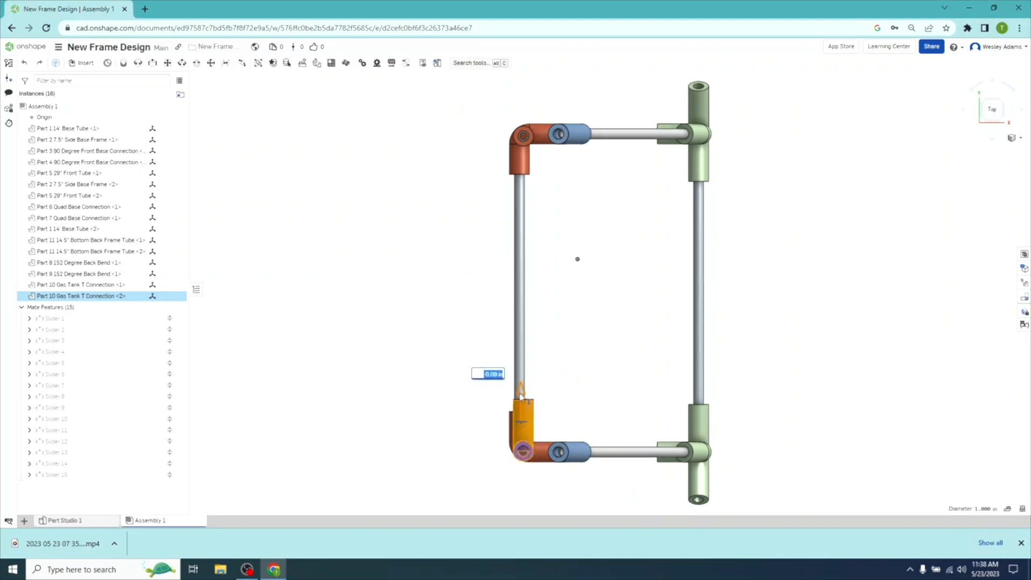
pyautogui.moveTo(520, 397); pyautogui.dragTo(520, 397)
pyautogui.click(982, 120)
pyautogui.press('Escape')
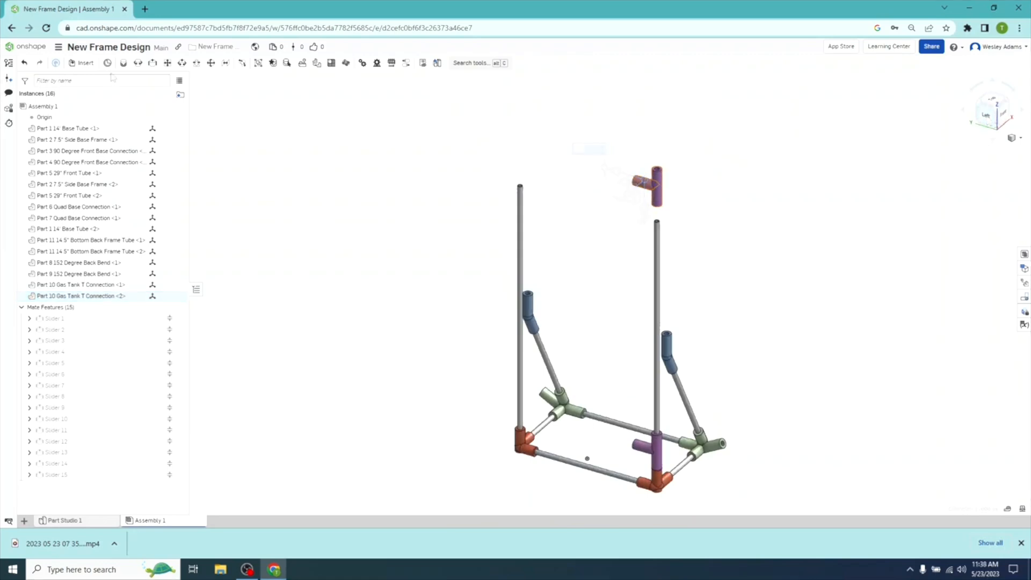
# Create a slider mate between the second T connection's lower opening and the top of the front tube, and animate its travel.
pyautogui.click(153, 64)
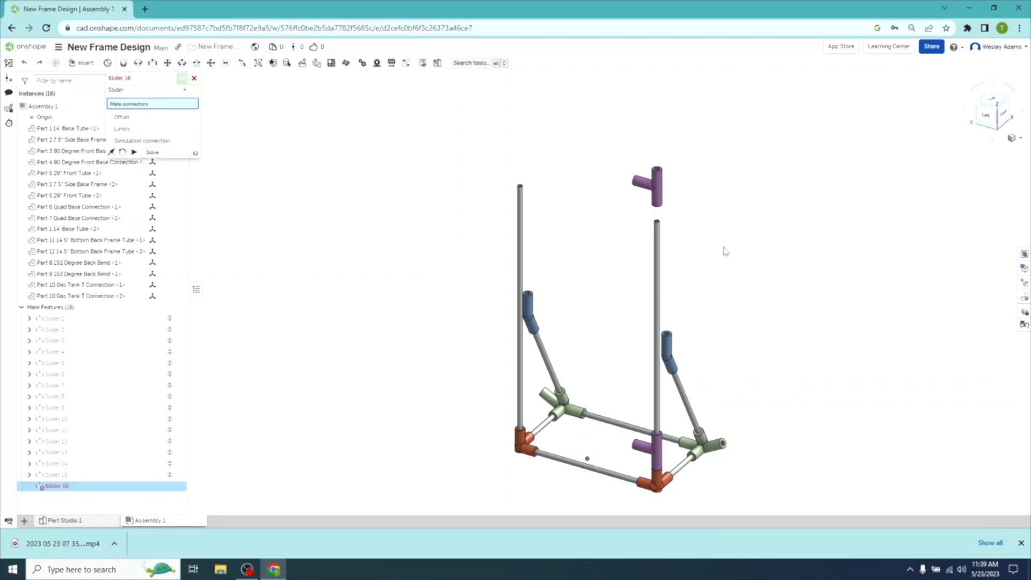
pyautogui.moveTo(725, 251); pyautogui.dragTo(724, 187, button='right')
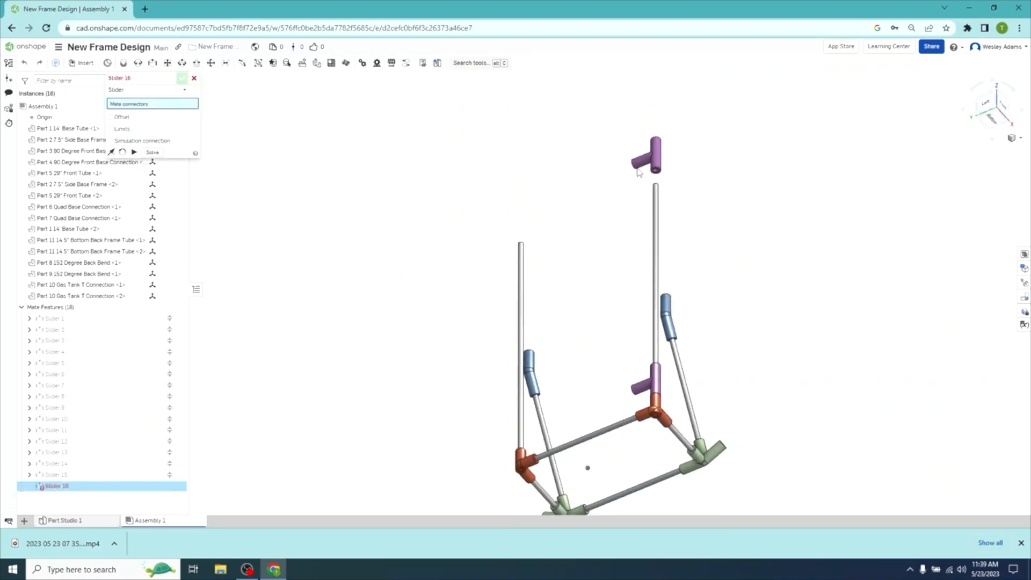
pyautogui.click(656, 172)
pyautogui.moveTo(727, 239); pyautogui.dragTo(728, 257, button='right')
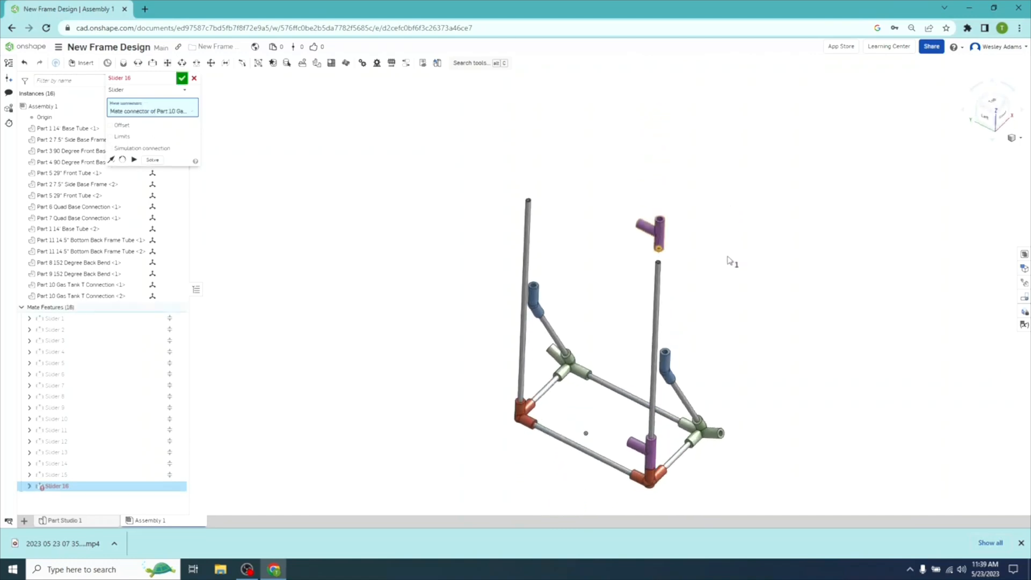
pyautogui.click(658, 262)
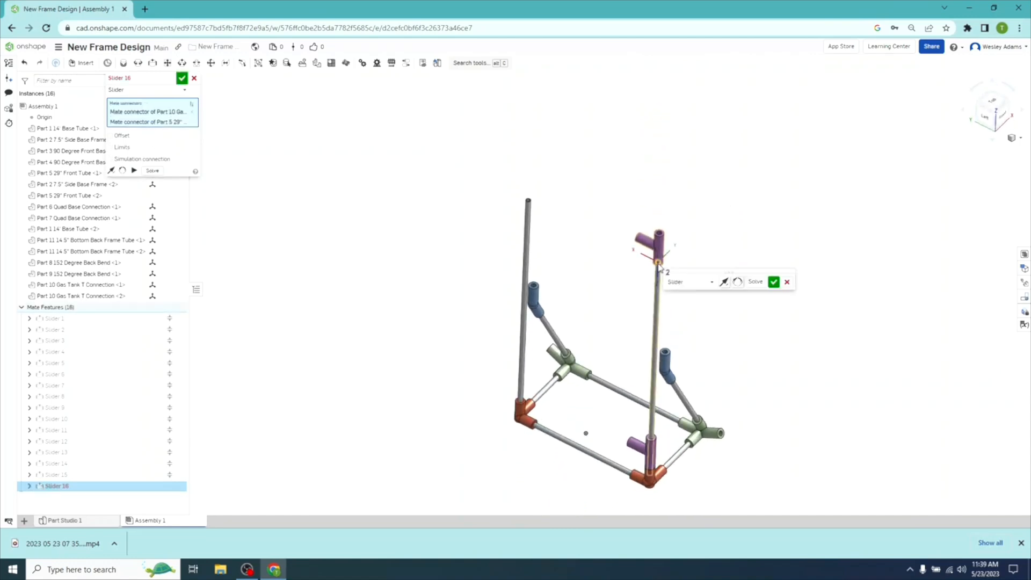
pyautogui.click(132, 173)
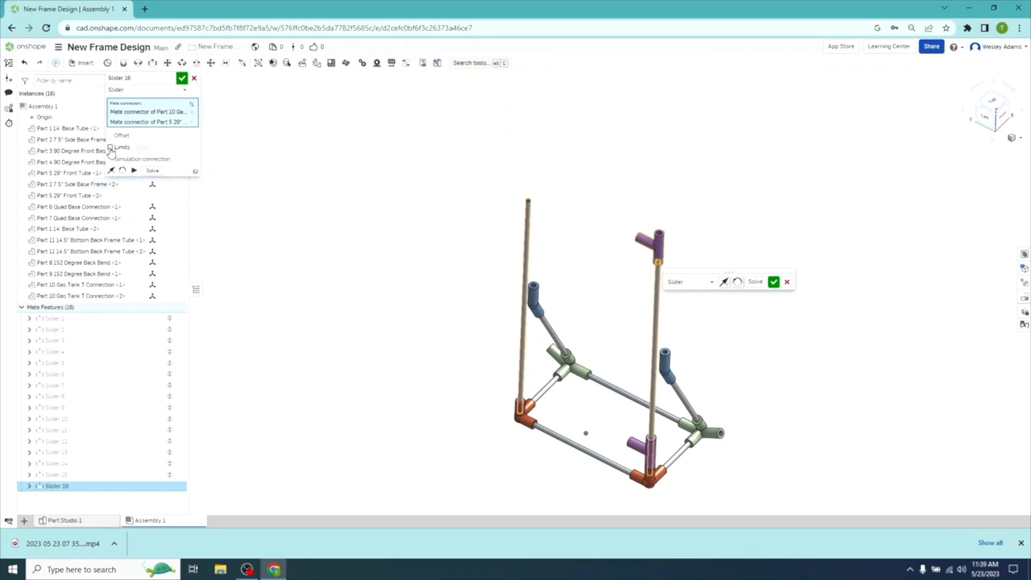
# Enable limits on the slider mate with a maximum of 24 in, animate the travel, and accept the mate.
pyautogui.click(110, 148)
pyautogui.click(183, 170)
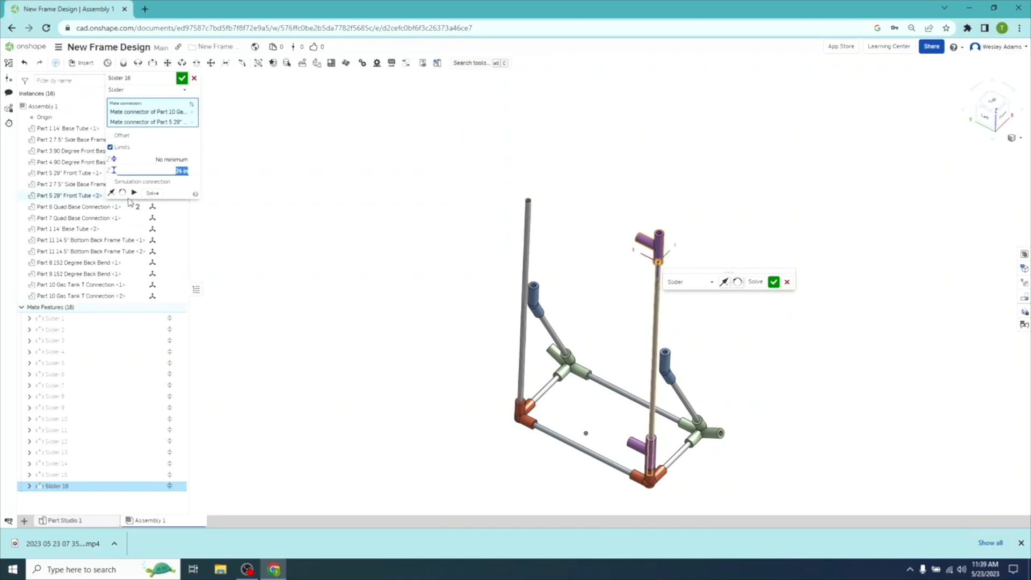
pyautogui.click(134, 193)
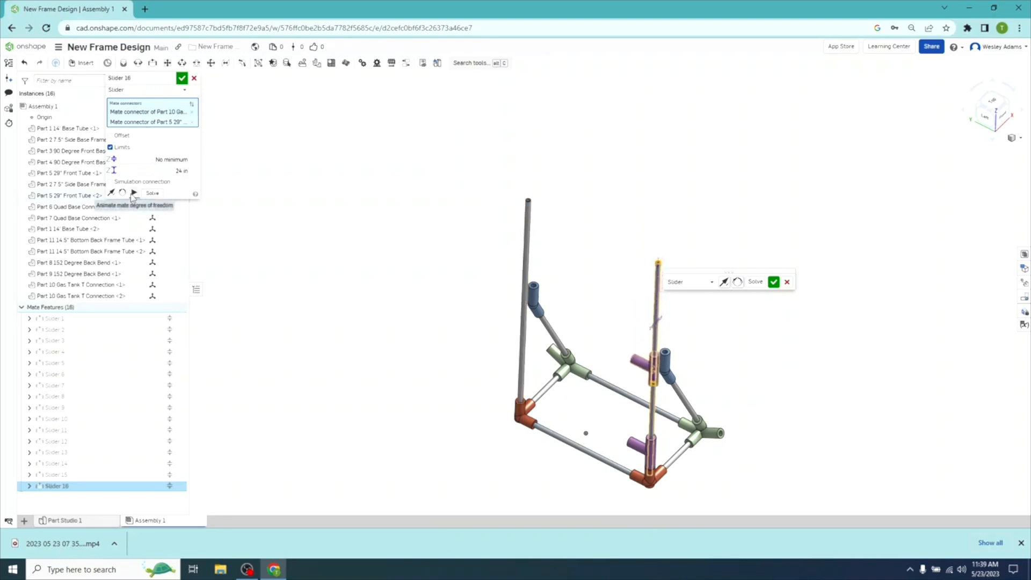
pyautogui.click(985, 116)
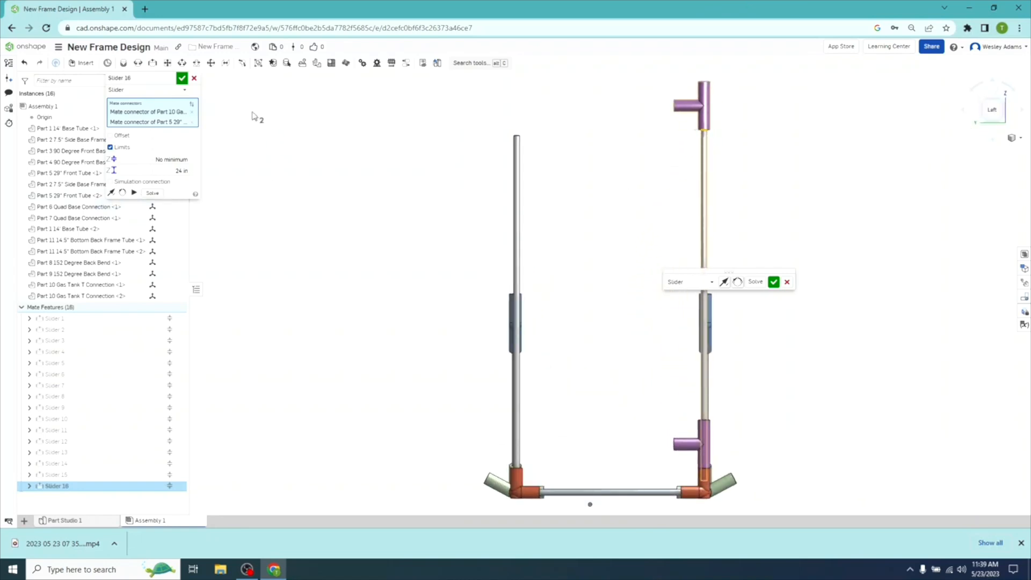
pyautogui.click(134, 193)
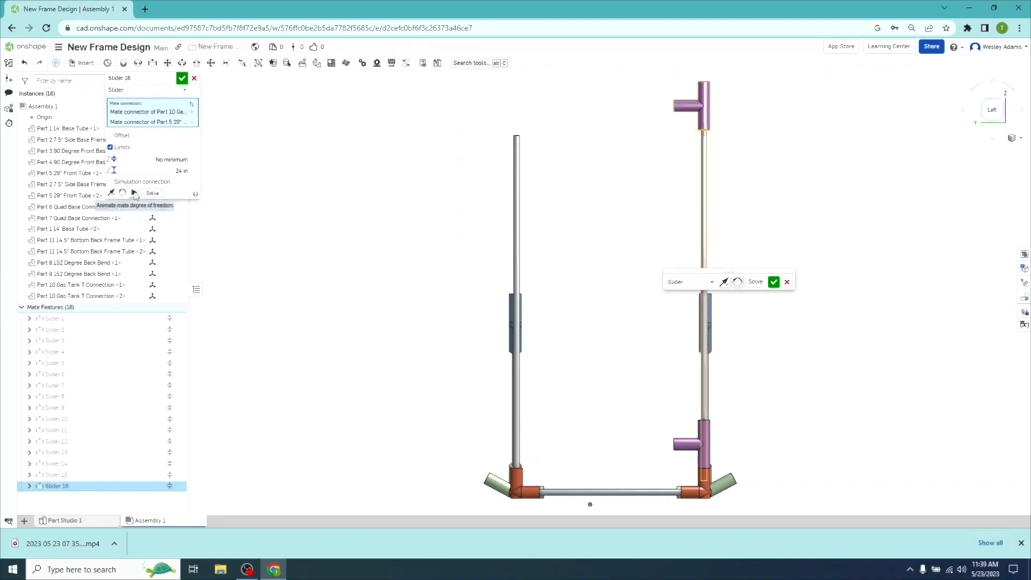
pyautogui.click(182, 79)
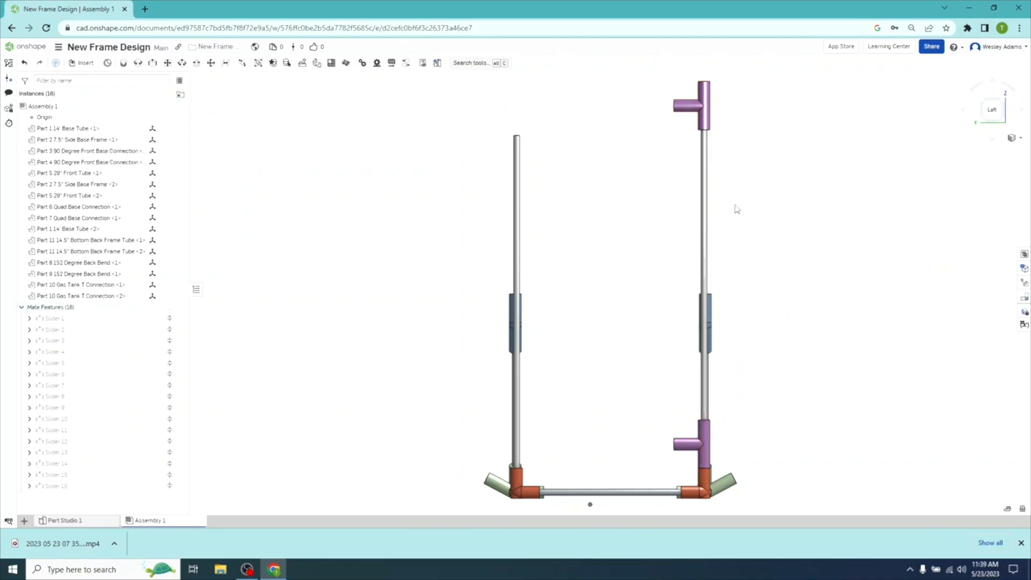
# Move the second T connection down the front tube by entering an offset of 24 in.
pyautogui.click(703, 123)
pyautogui.moveTo(705, 156); pyautogui.dragTo(698, 445)
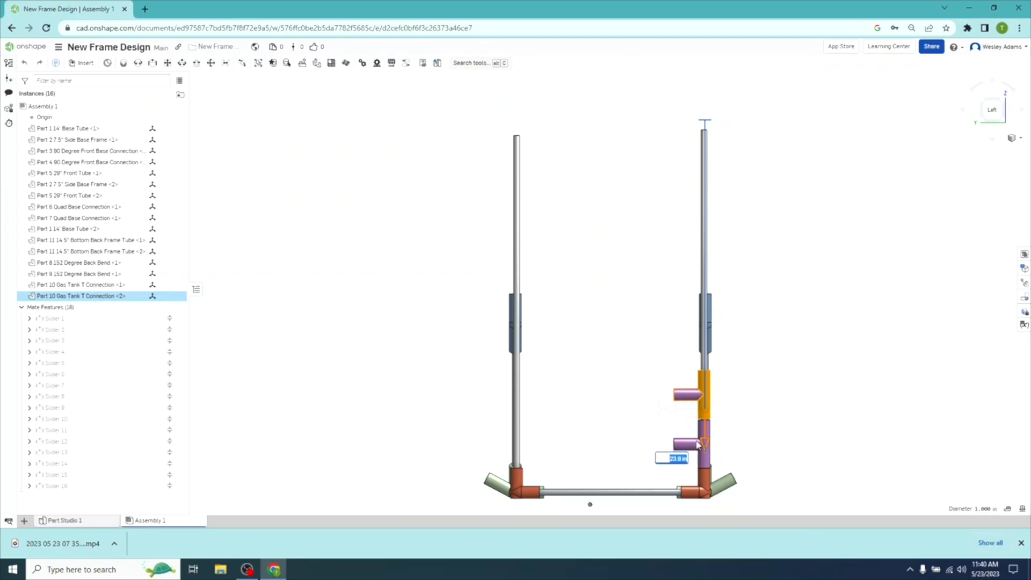
pyautogui.write('24')
pyautogui.press('Return')
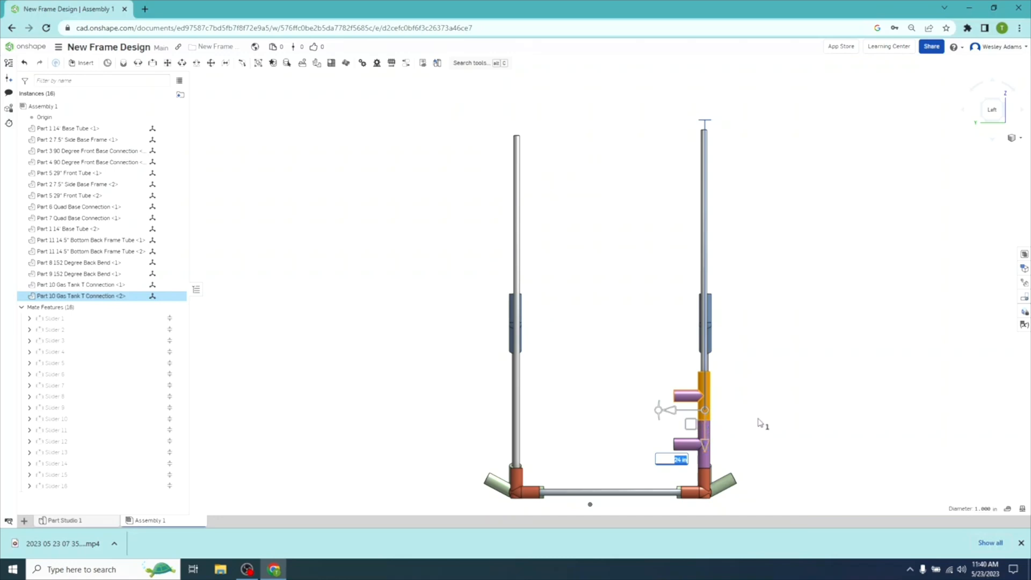
pyautogui.click(760, 423)
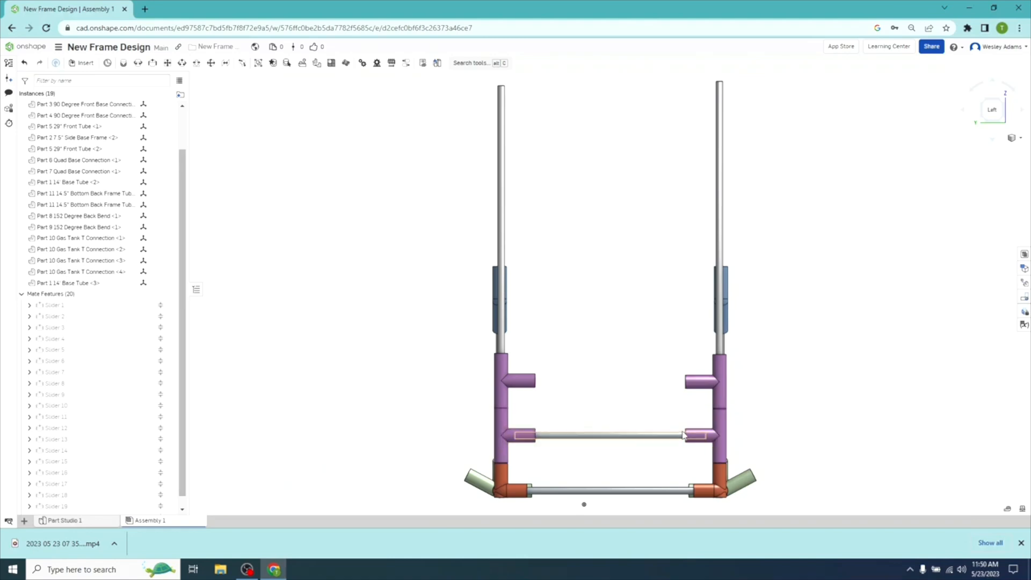
# Insert another Part 1 14" Base Tube into the assembly near the upper T connections.
pyautogui.moveTo(590, 379); pyautogui.dragTo(581, 416, button='right')
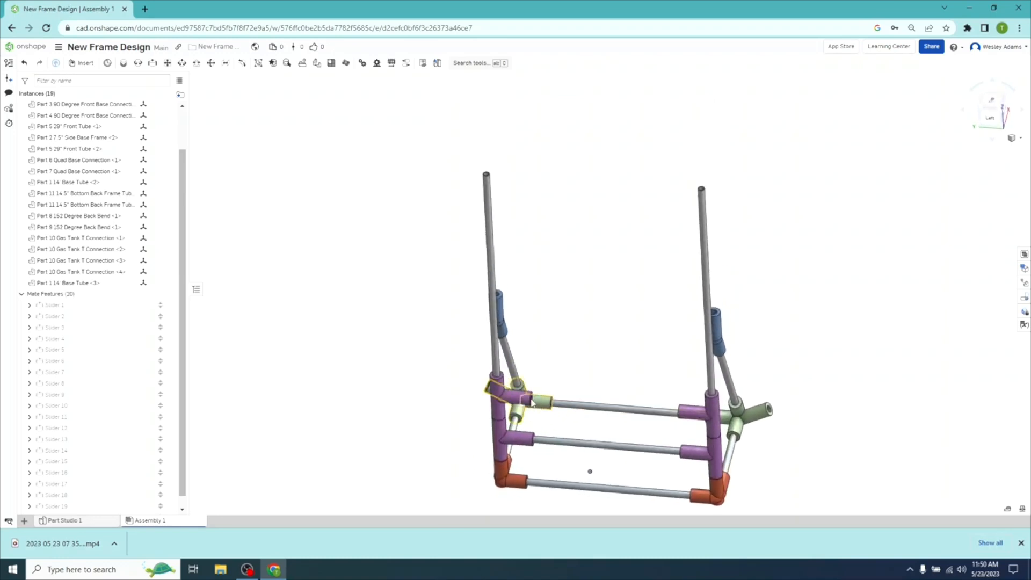
pyautogui.moveTo(269, 339); pyautogui.dragTo(299, 334, button='right')
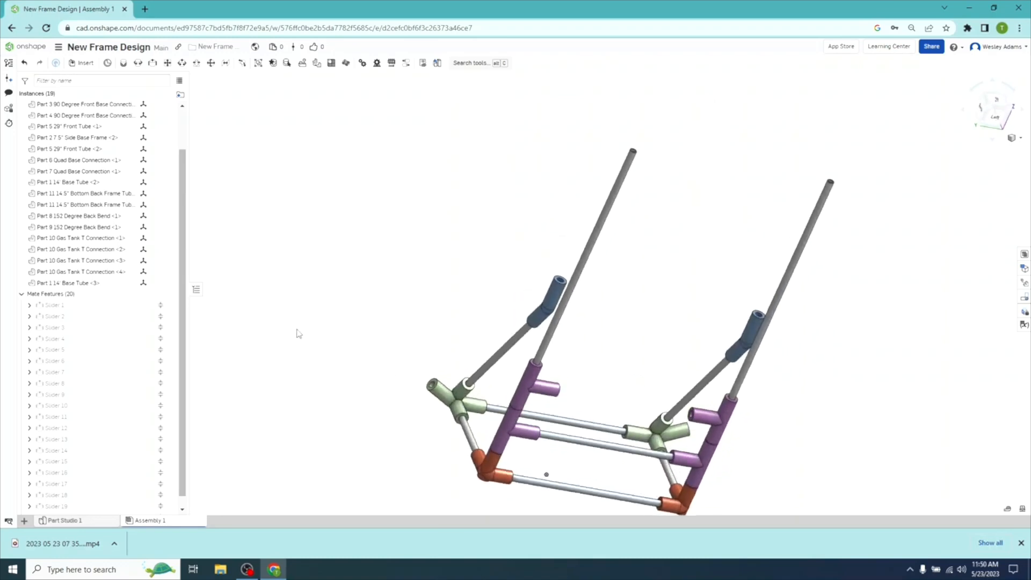
pyautogui.click(82, 65)
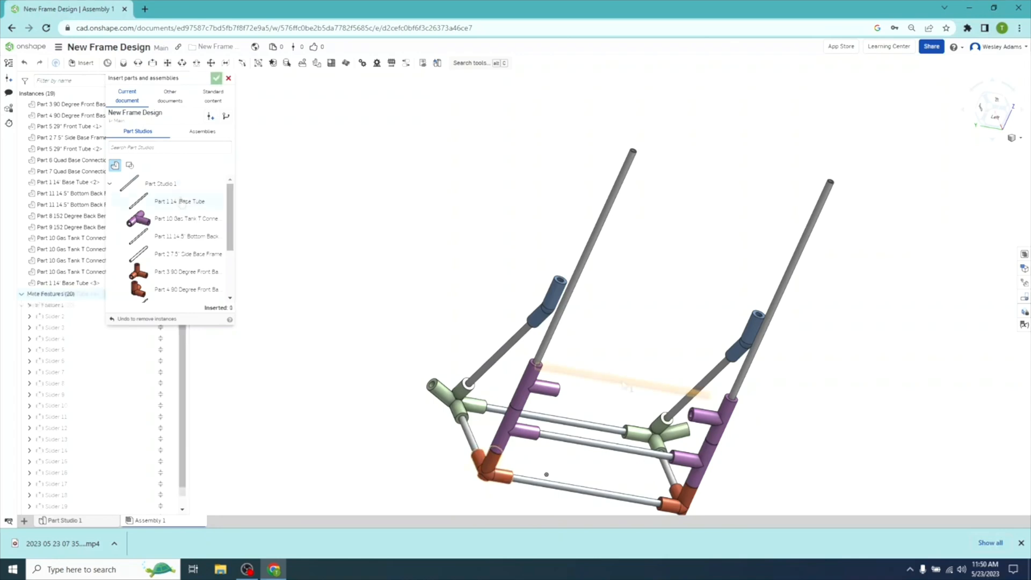
pyautogui.click(179, 201)
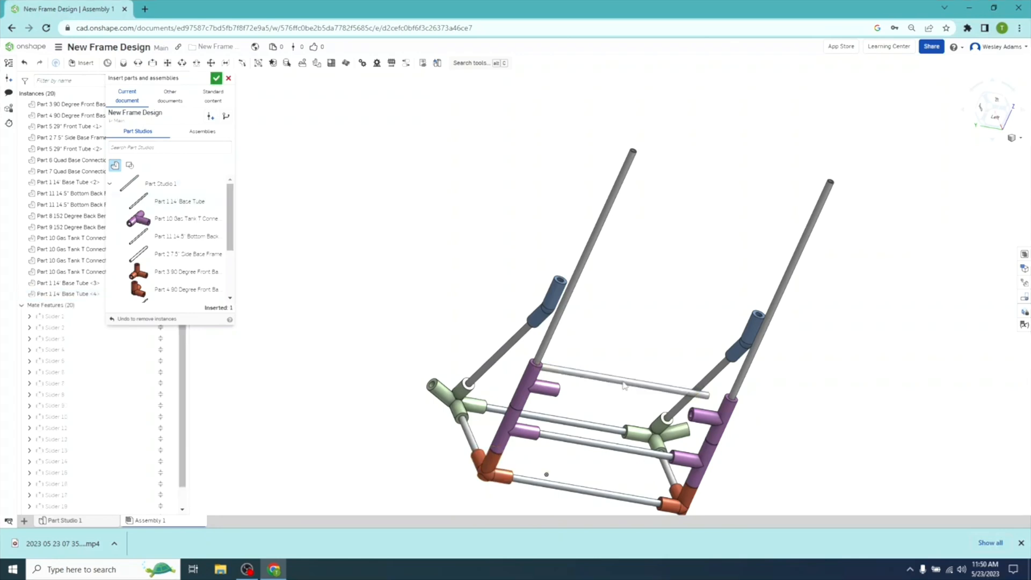
pyautogui.click(217, 79)
# Move the new base tube in plan so it lines up between the T connections on the two front tubes.
pyautogui.click(997, 108)
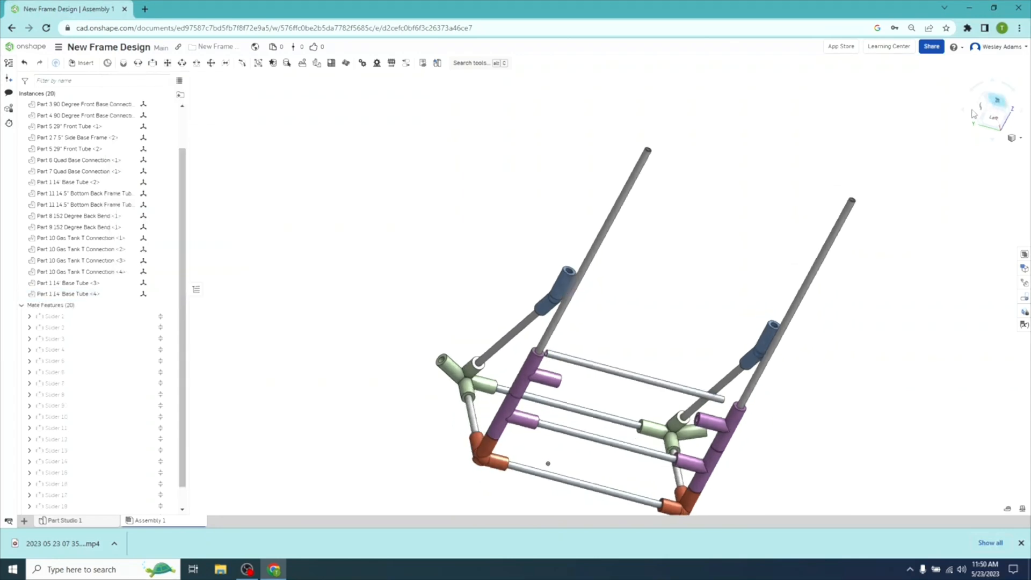
pyautogui.click(632, 331)
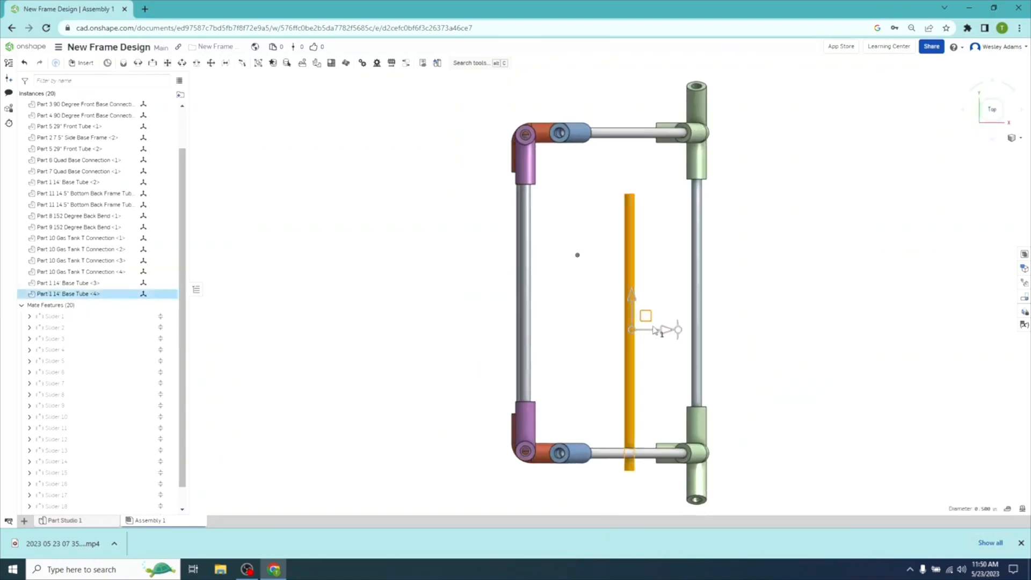
pyautogui.moveTo(665, 330); pyautogui.dragTo(536, 270)
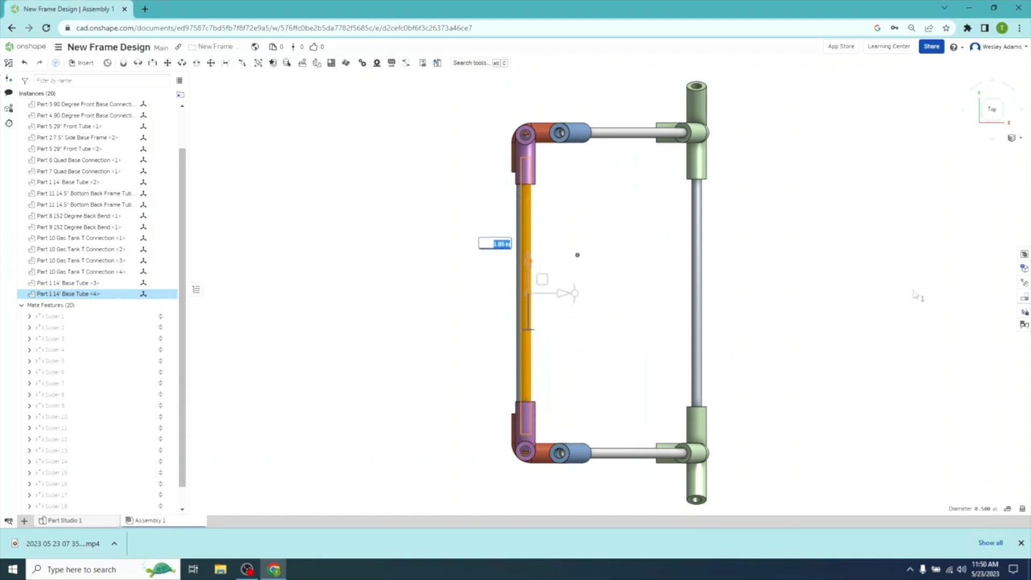
pyautogui.click(406, 336)
pyautogui.moveTo(406, 336); pyautogui.dragTo(443, 327, button='right')
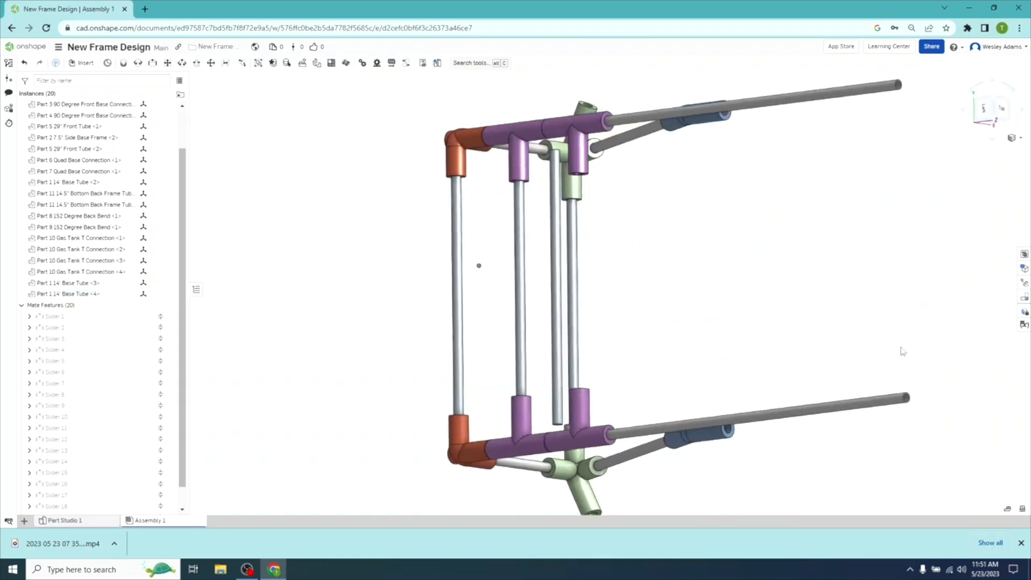
# Raise the new base tube until it is level with the side branches of the upper T connections.
pyautogui.click(986, 107)
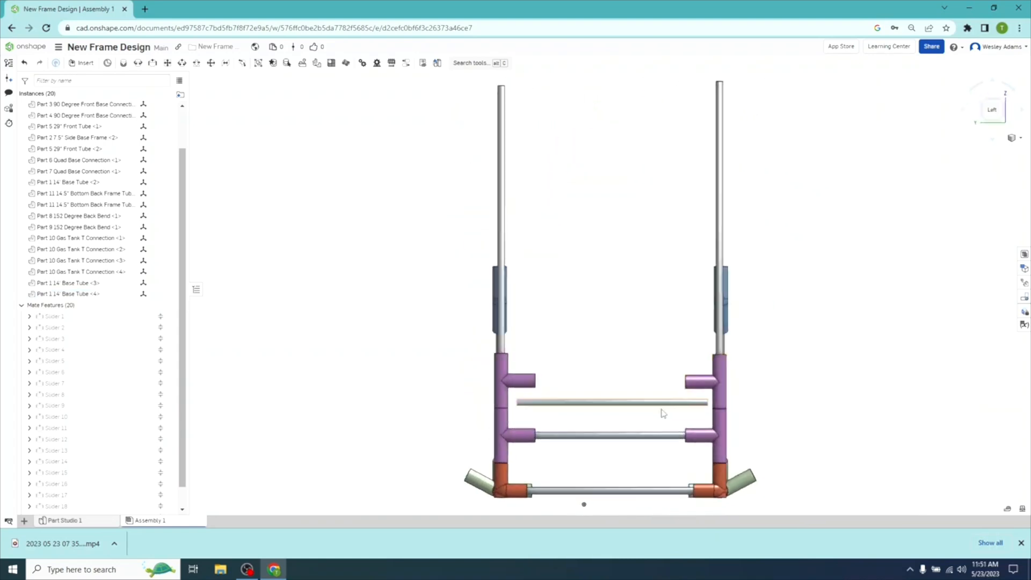
pyautogui.click(625, 404)
pyautogui.moveTo(624, 372); pyautogui.dragTo(640, 347)
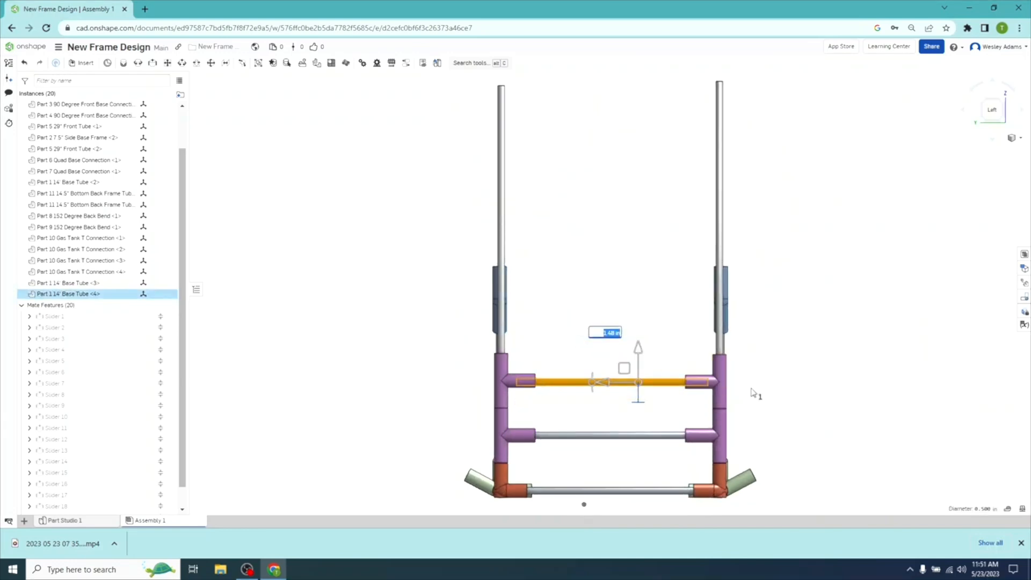
pyautogui.click(924, 414)
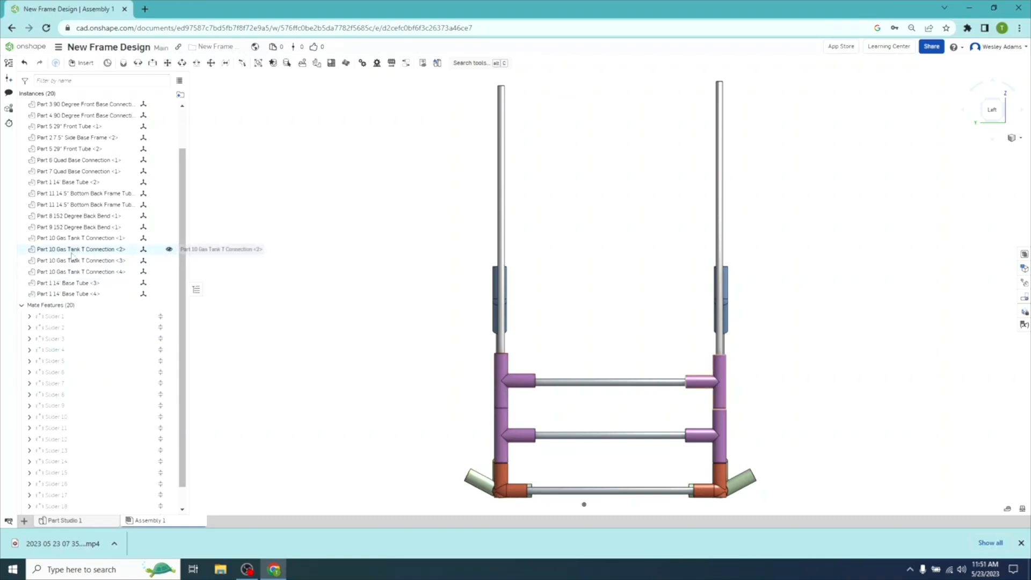
# Hide Part 10 Gas Tank T Connection <2> and start a slider mate from the base tube's exposed end.
pyautogui.click(169, 250)
pyautogui.moveTo(213, 373); pyautogui.dragTo(188, 373, button='right')
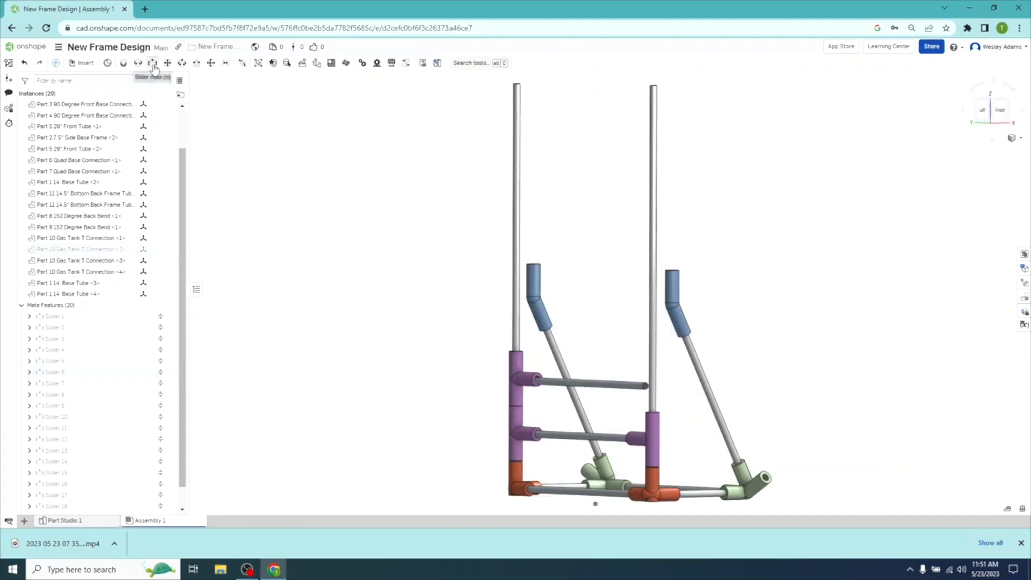
pyautogui.click(153, 64)
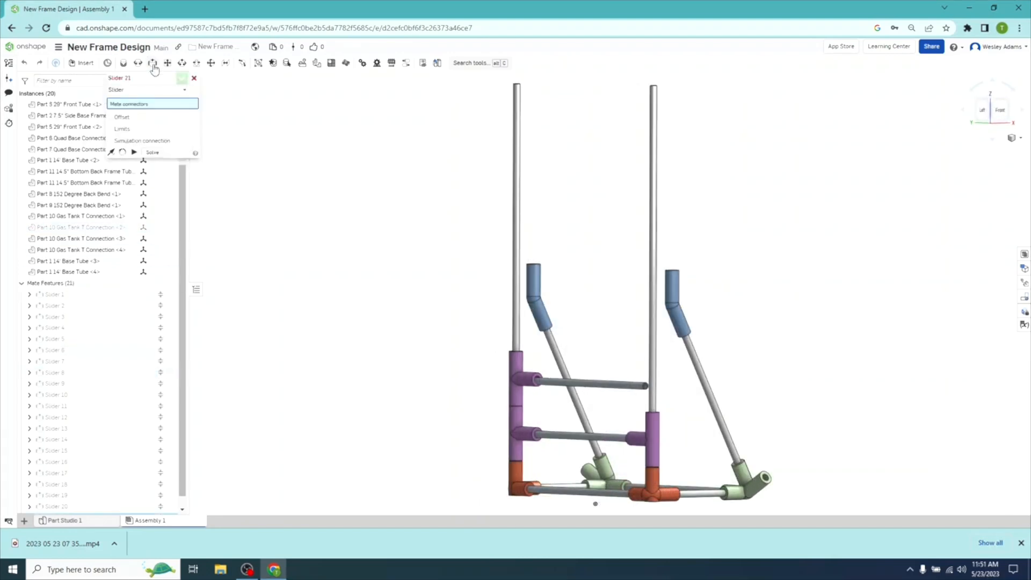
pyautogui.click(645, 385)
pyautogui.moveTo(284, 332); pyautogui.dragTo(337, 336, button='right')
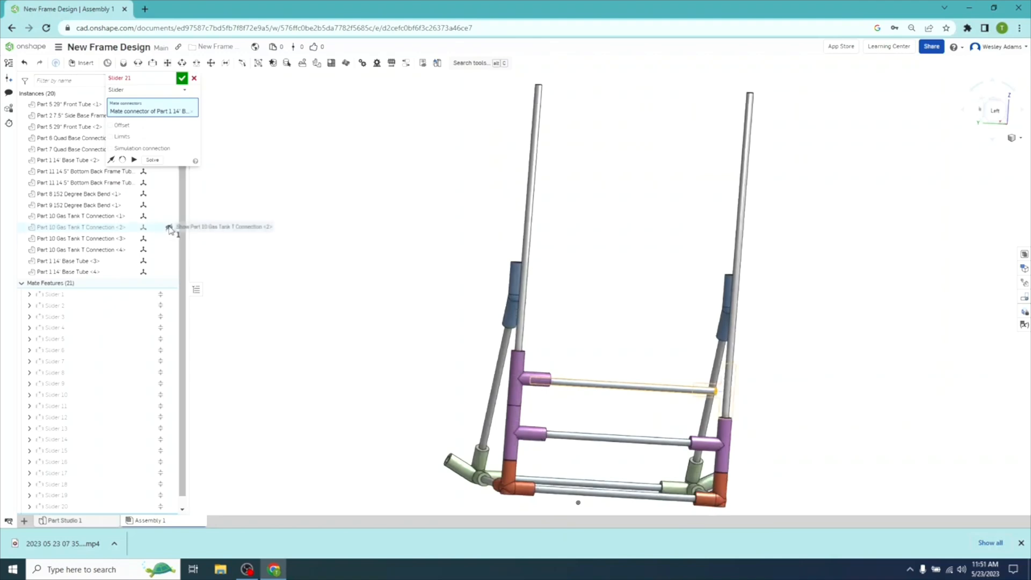
# Show the hidden T connection again, mate the base tube's end to its side branch, and accept the slider mate.
pyautogui.click(168, 228)
pyautogui.moveTo(334, 357); pyautogui.dragTo(359, 361, button='right')
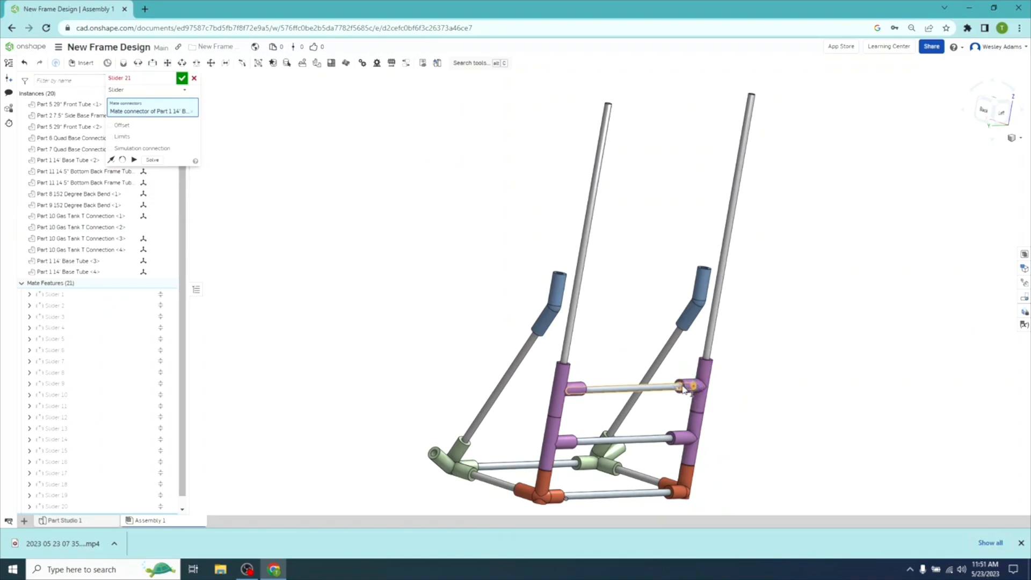
pyautogui.click(683, 386)
pyautogui.moveTo(355, 418); pyautogui.dragTo(280, 403, button='right')
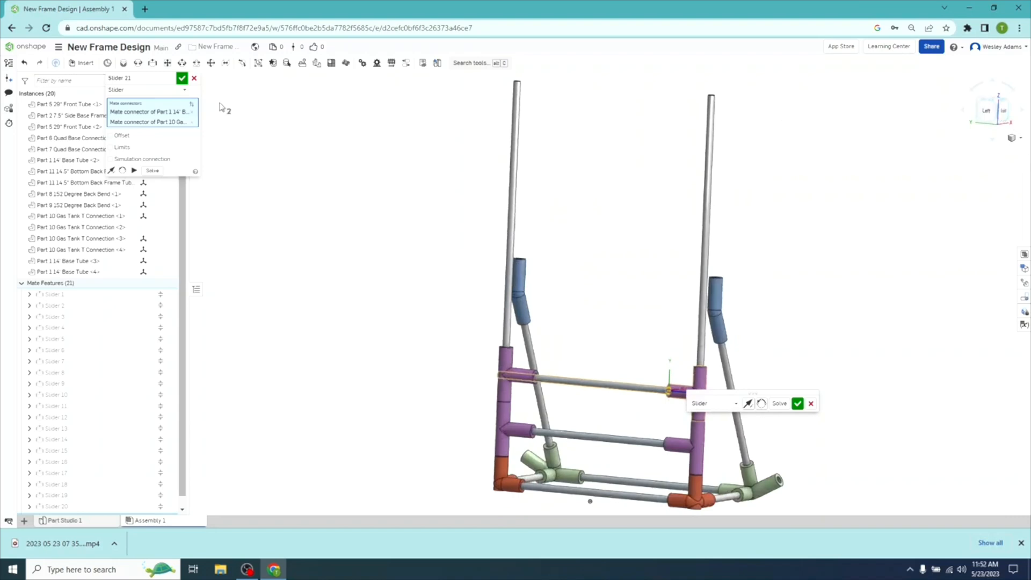
pyautogui.click(183, 79)
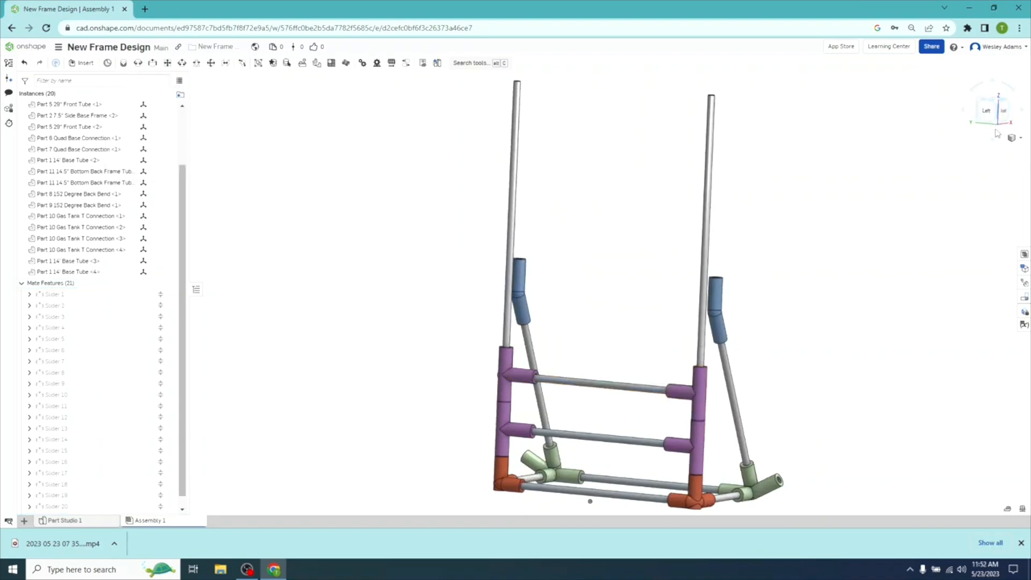
# Slide Part 1 14" Base Tube <4> along its axis so its ends sit inside the side branches of the upper T connections.
pyautogui.click(993, 111)
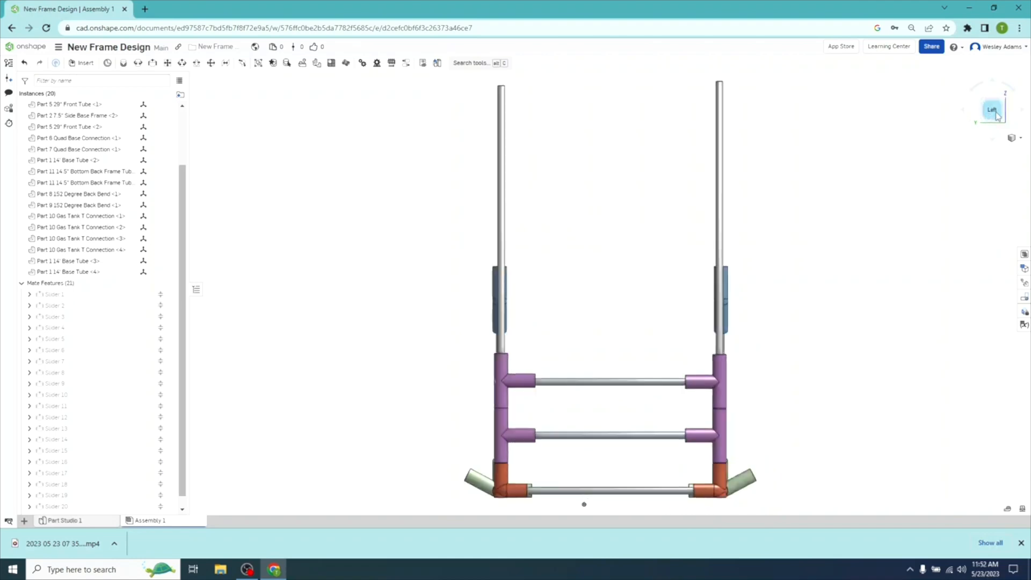
pyautogui.click(993, 102)
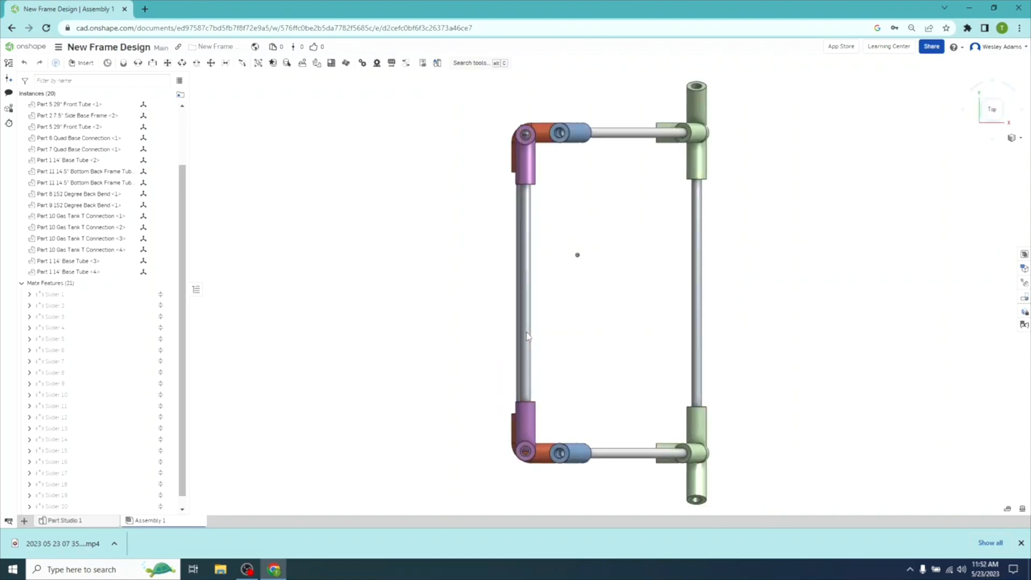
pyautogui.click(527, 319)
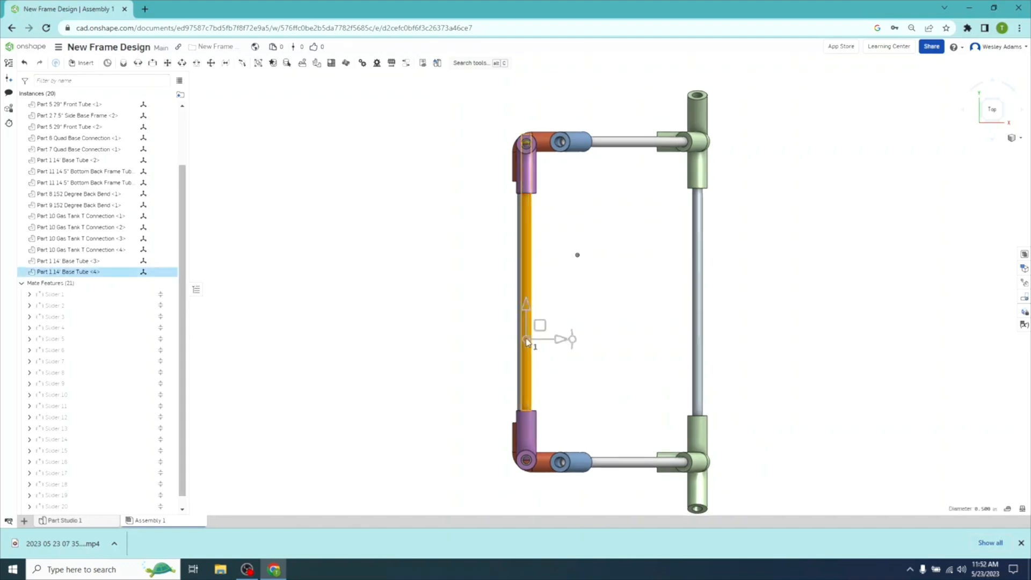
pyautogui.moveTo(527, 314); pyautogui.dragTo(526, 342)
pyautogui.click(593, 314)
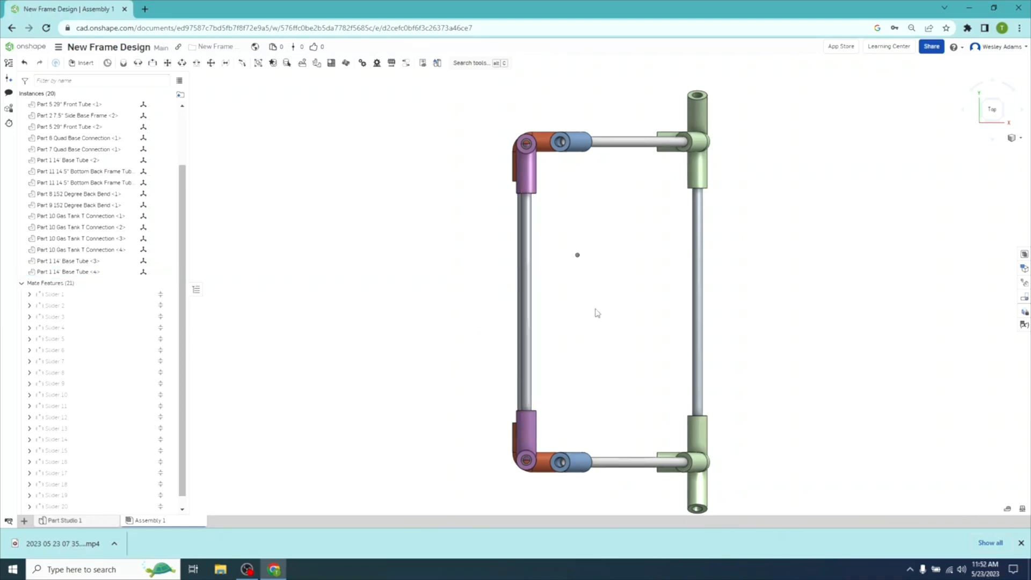
# Hide Part 10 Gas Tank T Connection <4> and start a slider mate from the upper base tube's exposed end.
pyautogui.moveTo(398, 334); pyautogui.dragTo(440, 321, button='right')
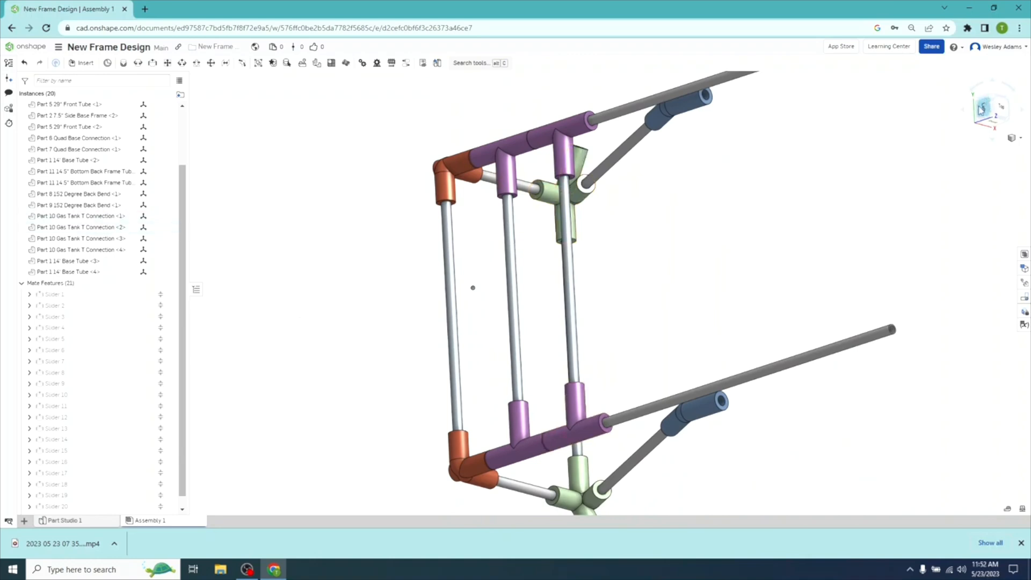
pyautogui.click(982, 109)
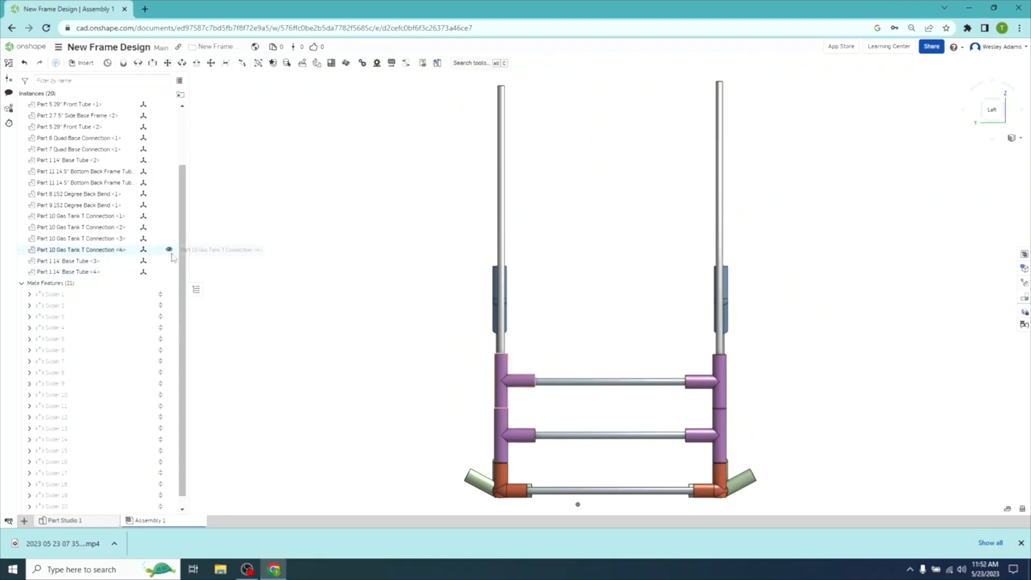
pyautogui.click(169, 251)
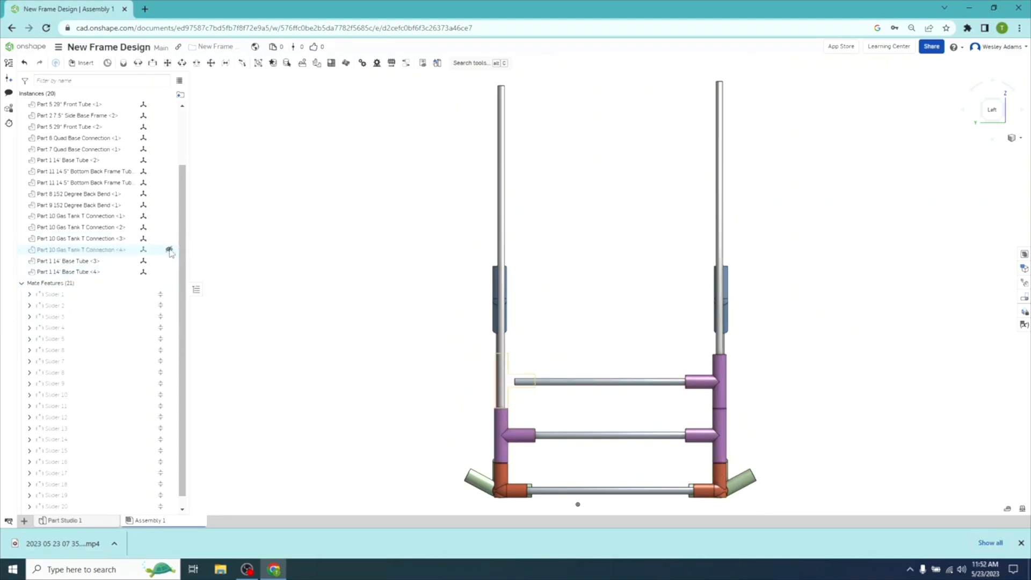
pyautogui.moveTo(299, 312); pyautogui.dragTo(330, 314, button='right')
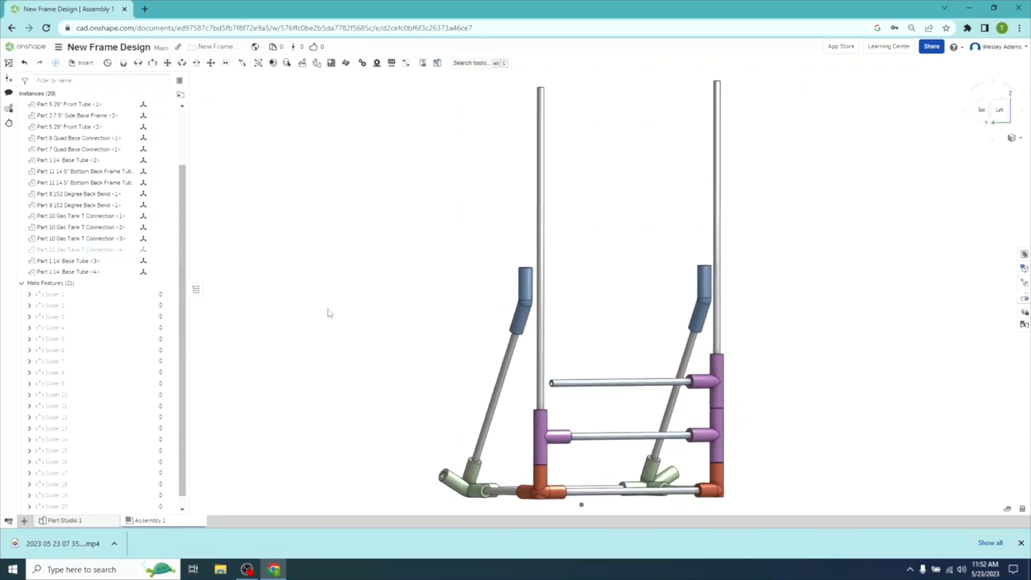
pyautogui.click(153, 64)
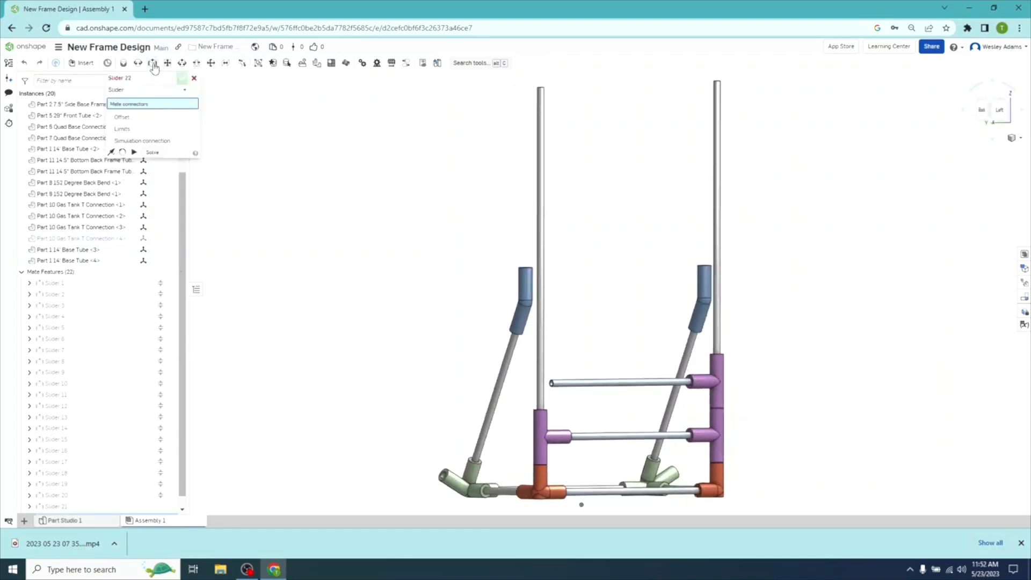
pyautogui.click(552, 383)
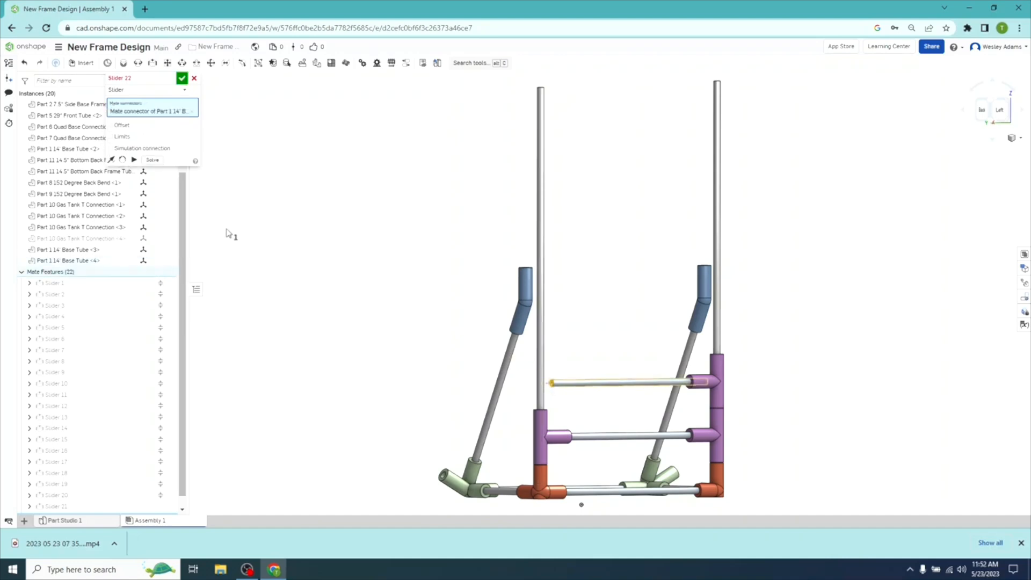
# Show T Connection <4> again, mate the tube's end to its side branch, set a maximum distance limit, and accept the slider mate.
pyautogui.click(169, 238)
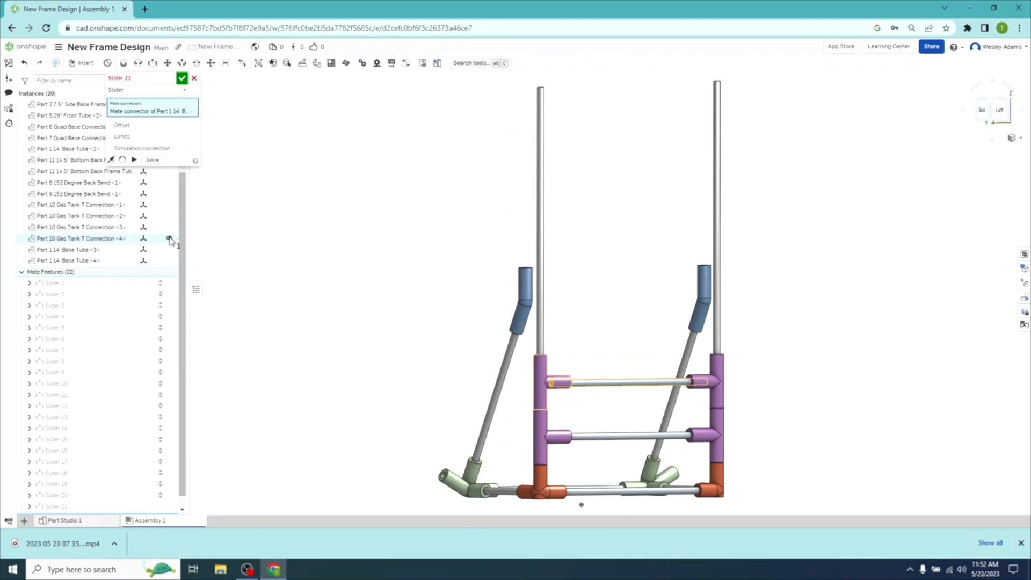
pyautogui.moveTo(293, 290); pyautogui.dragTo(249, 298, button='right')
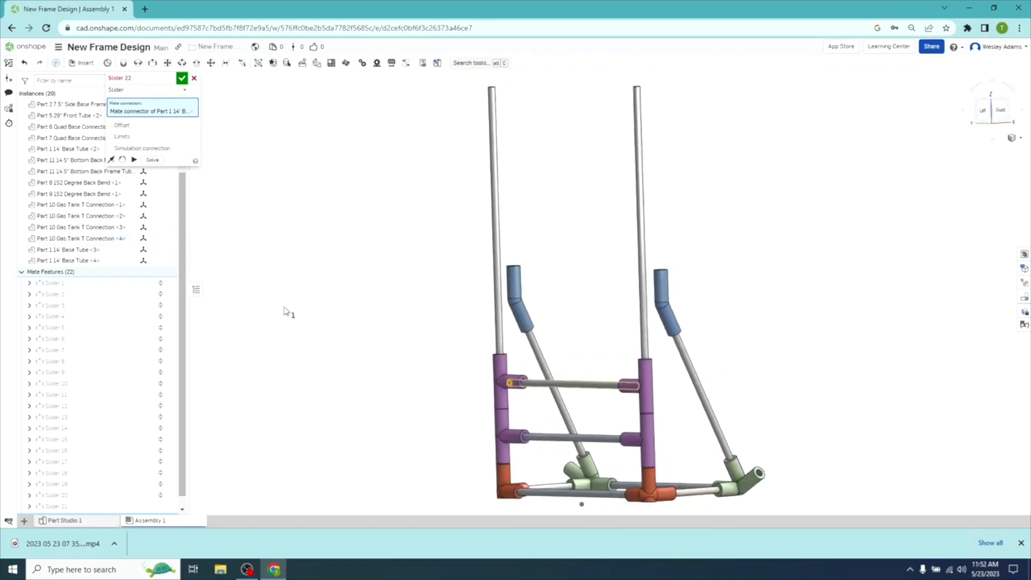
pyautogui.click(524, 383)
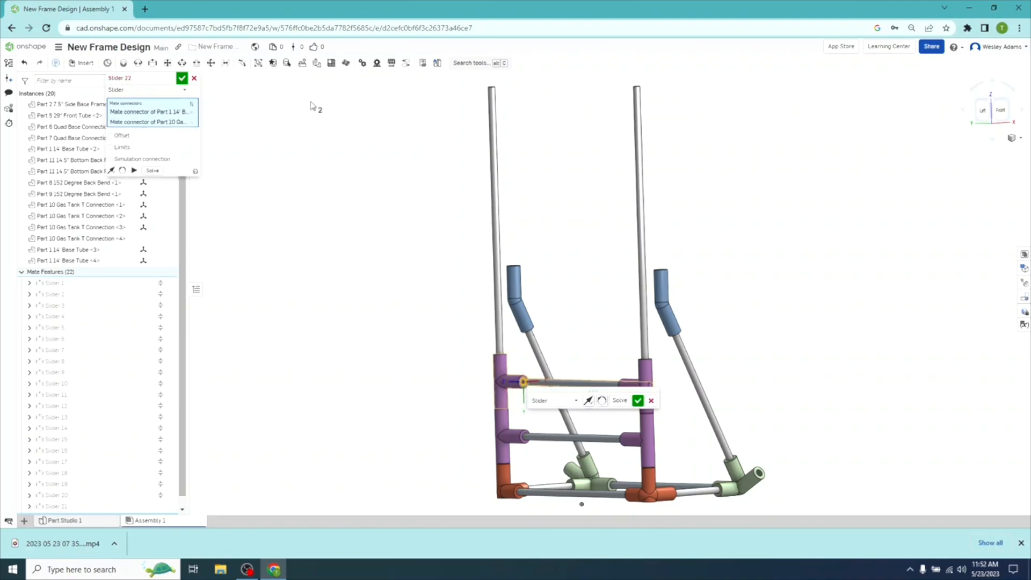
pyautogui.click(112, 147)
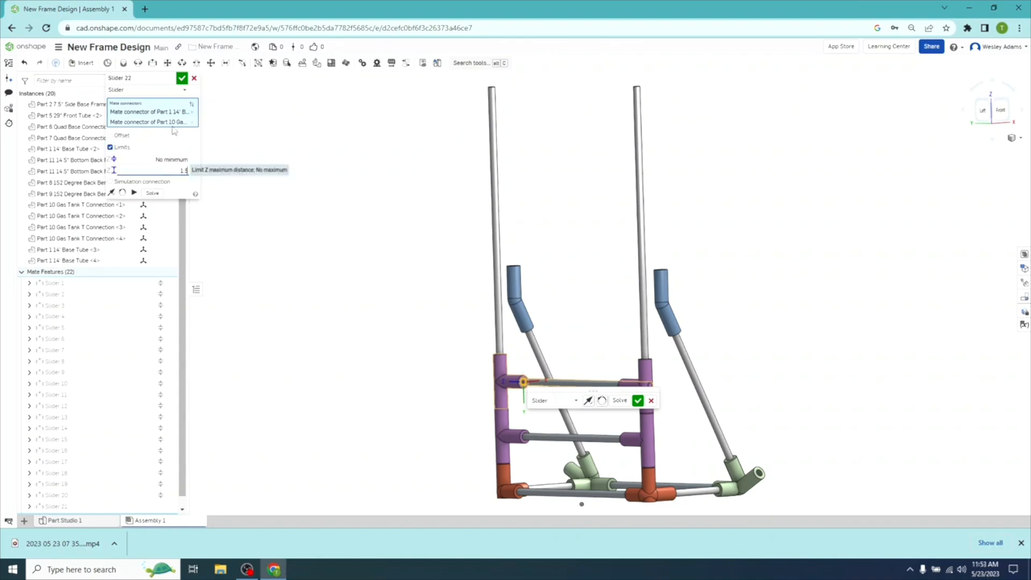
pyautogui.click(182, 79)
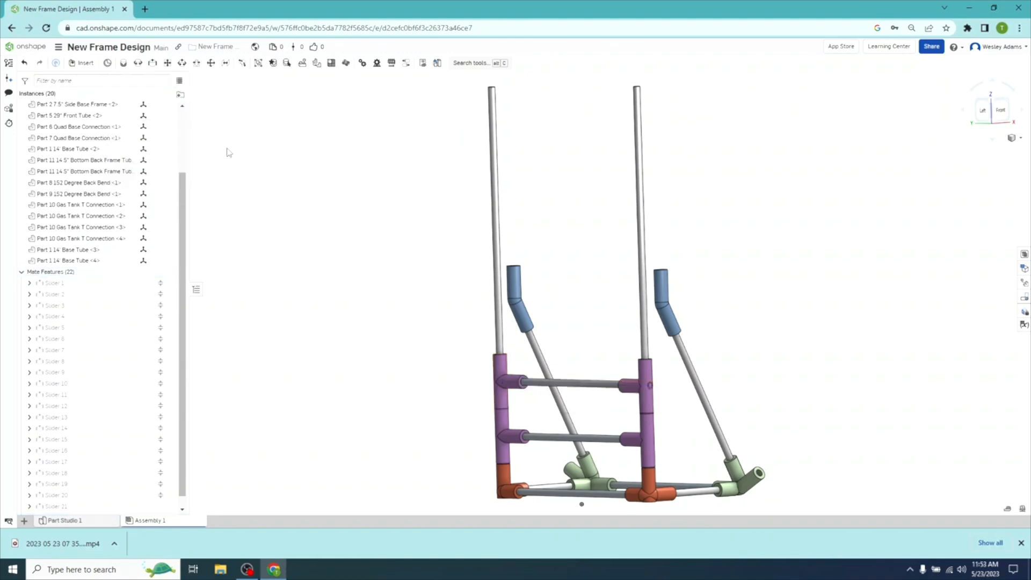
# Slide the mated upper base tube along its axis to centre it between the two upper T connections.
pyautogui.moveTo(348, 239); pyautogui.dragTo(344, 310, button='right')
pyautogui.click(992, 109)
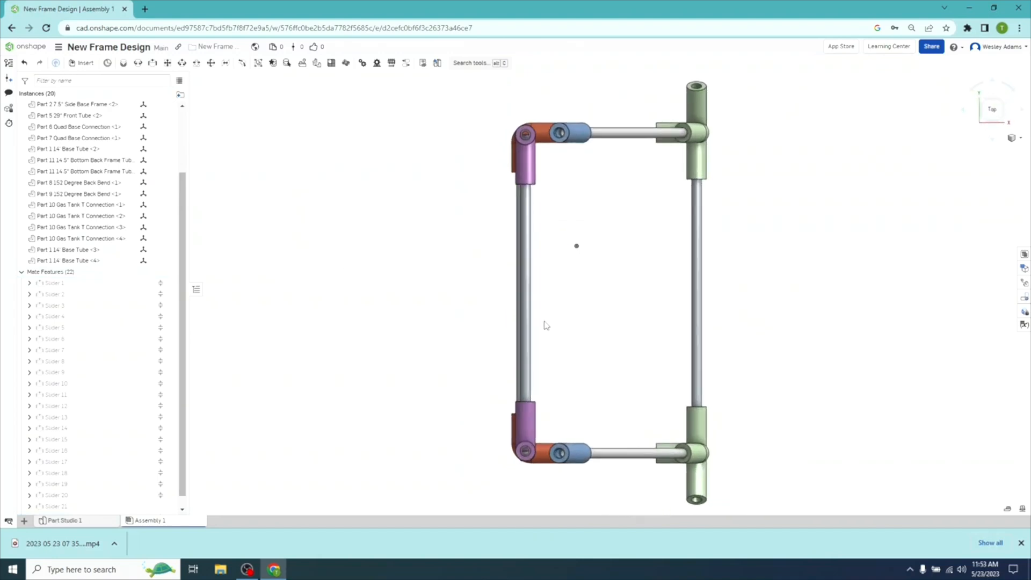
pyautogui.click(525, 316)
pyautogui.moveTo(526, 296); pyautogui.dragTo(524, 320)
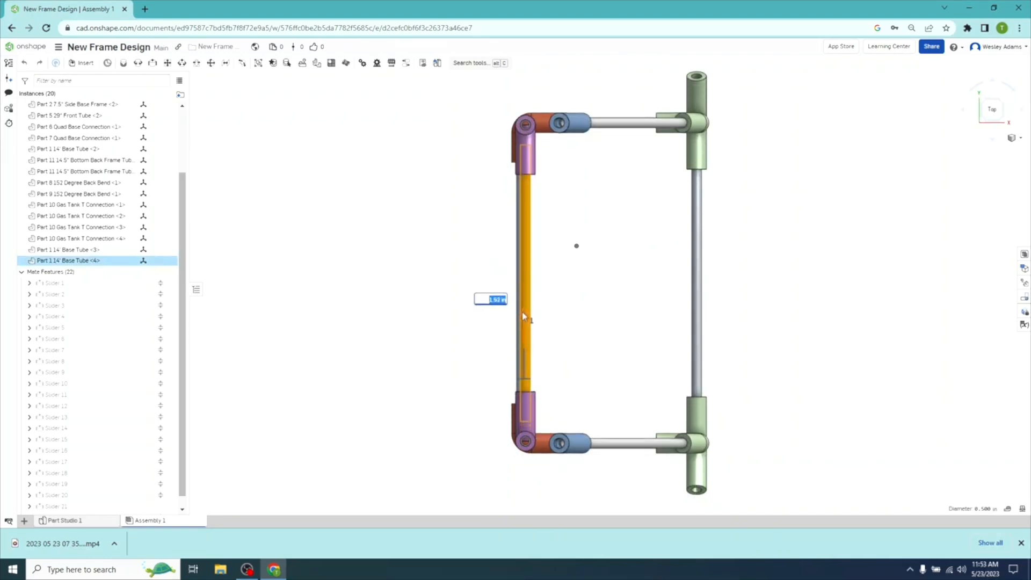
pyautogui.click(594, 307)
pyautogui.moveTo(436, 309); pyautogui.dragTo(465, 305, button='right')
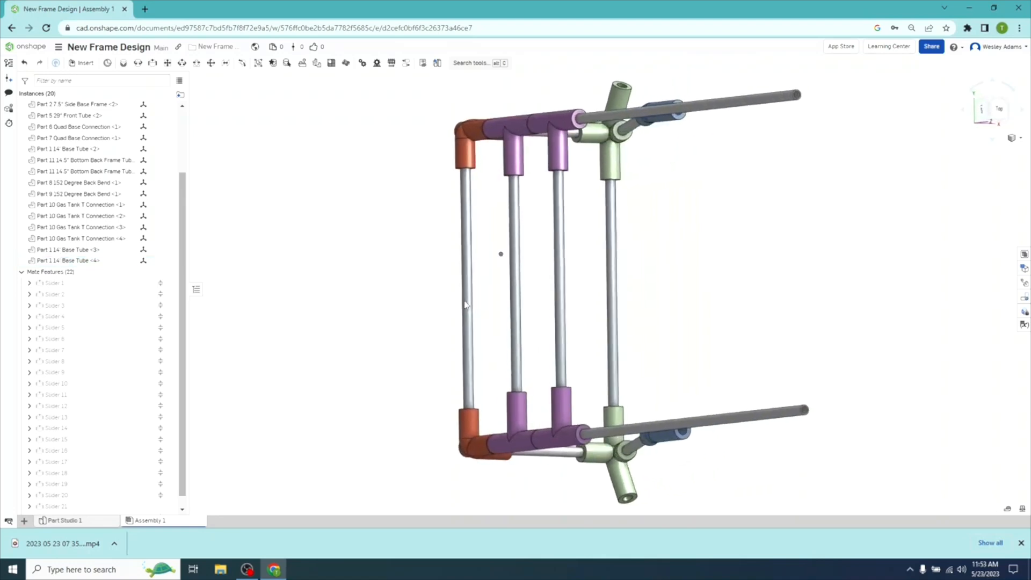
pyautogui.click(981, 112)
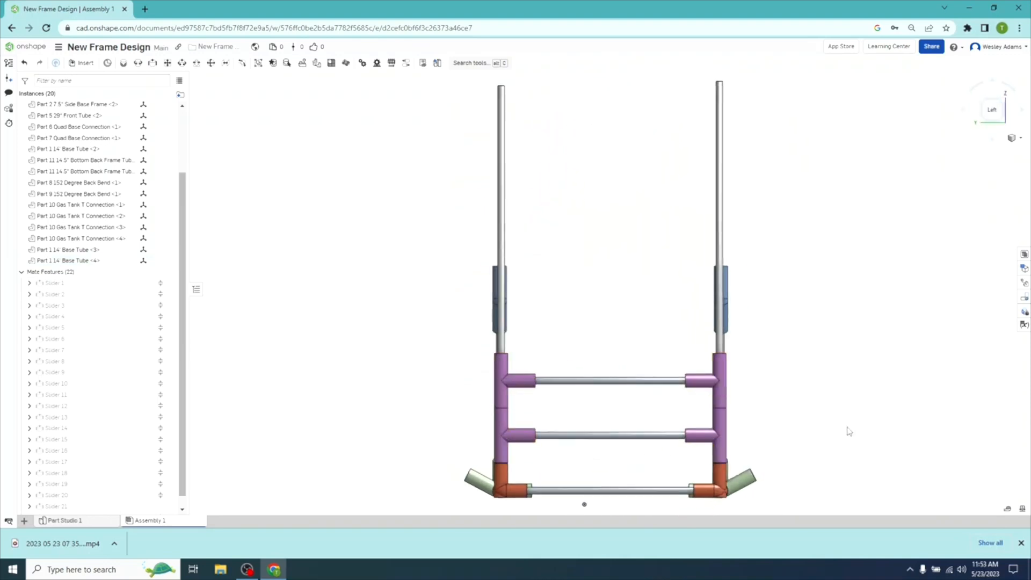
pyautogui.click(991, 127)
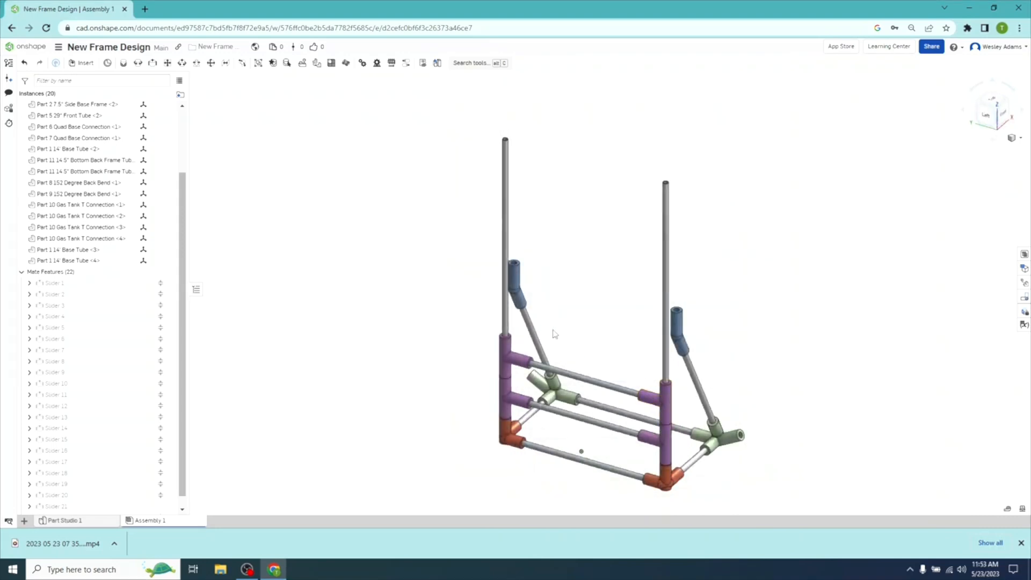
pyautogui.moveTo(846, 350); pyautogui.dragTo(858, 330, button='right')
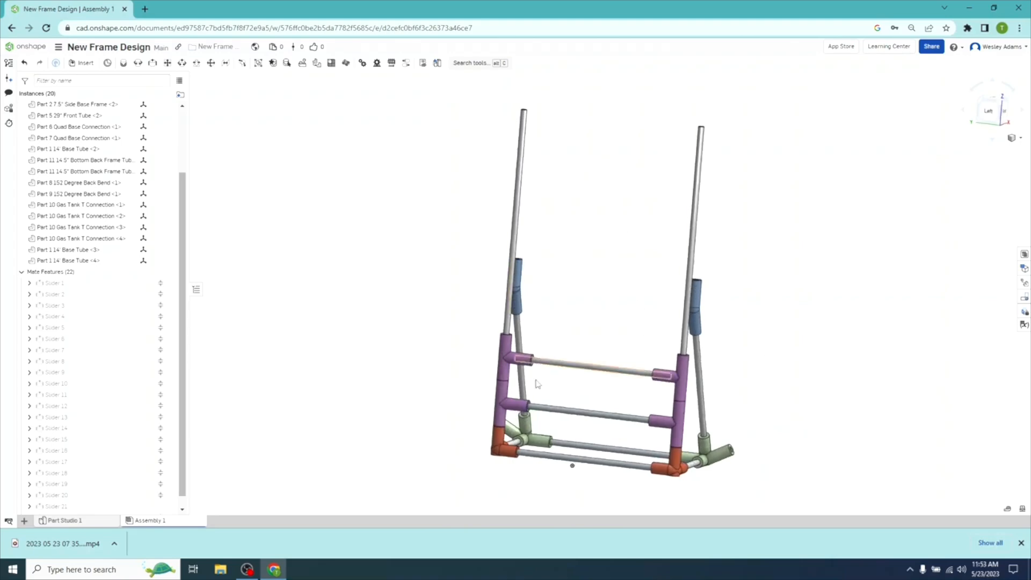